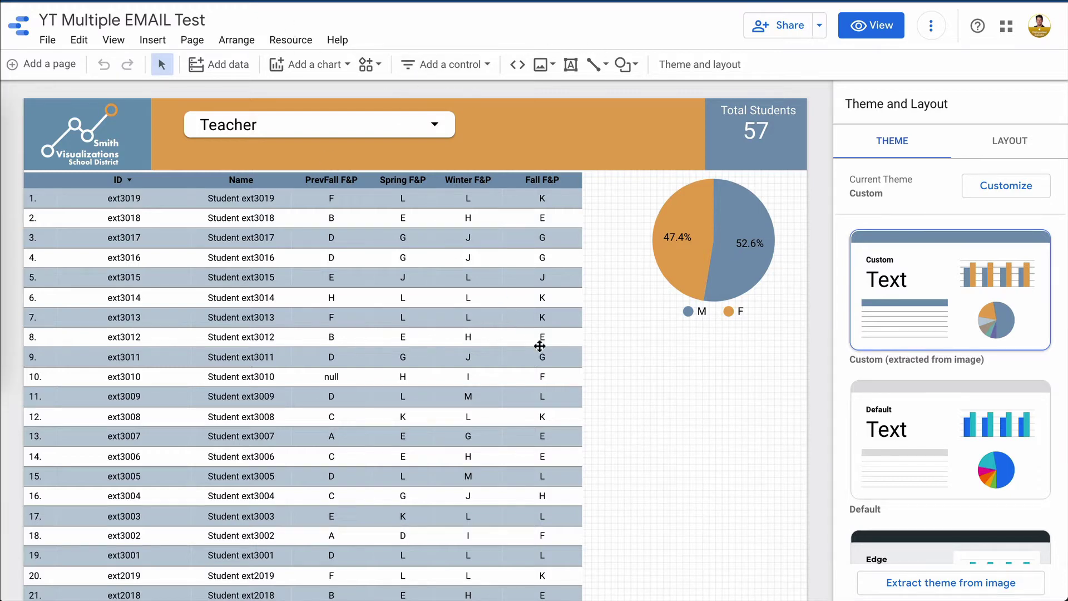
Open the YT Multiple EMAIL Example - G1 F&P data source for editing from Manage added data sources
left_click(295, 39)
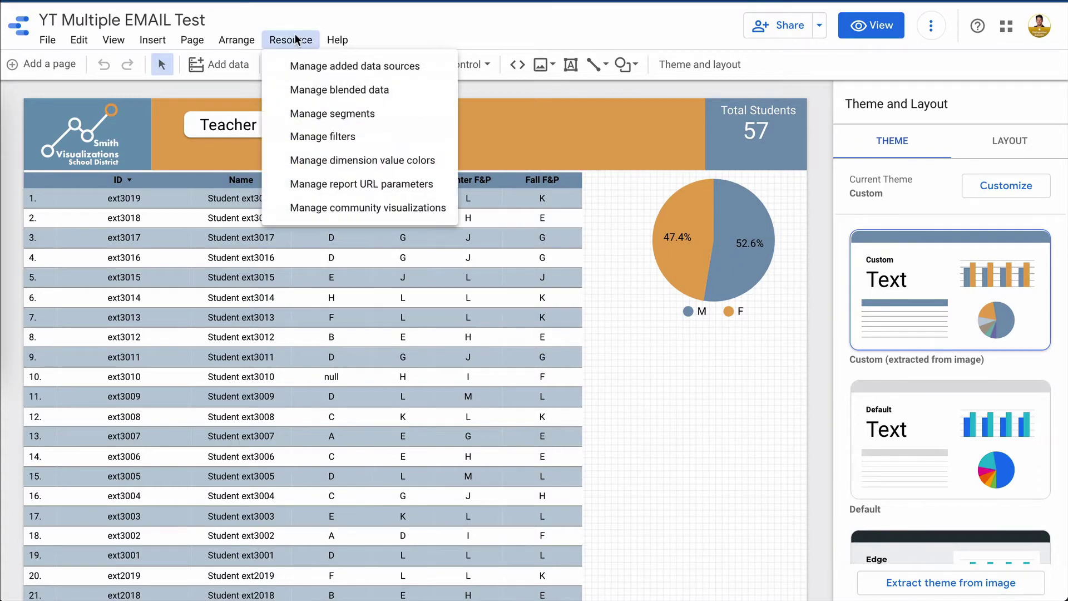
left_click(352, 68)
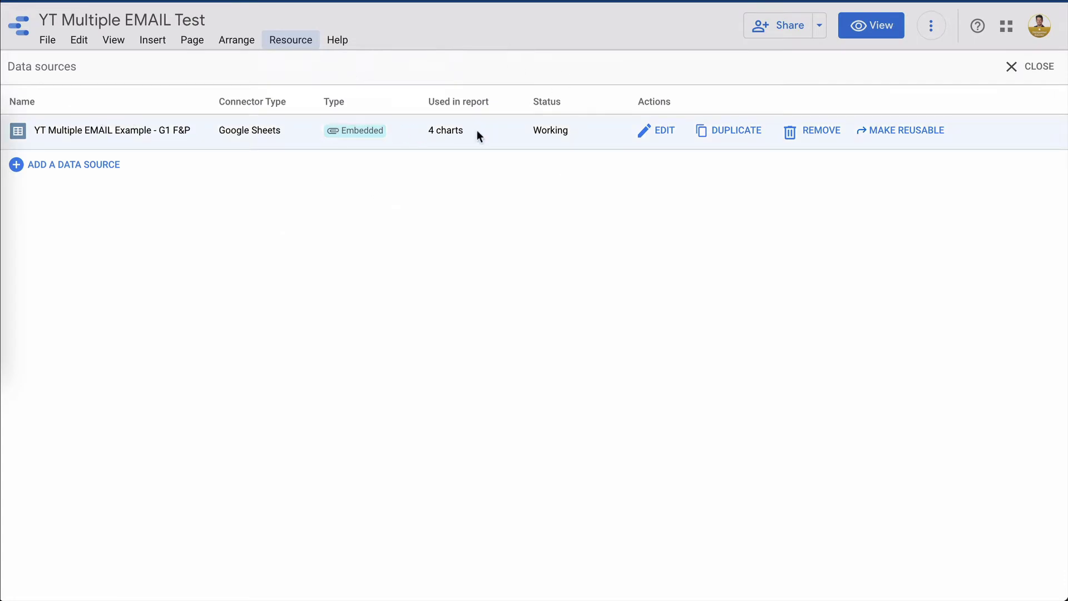
left_click(662, 133)
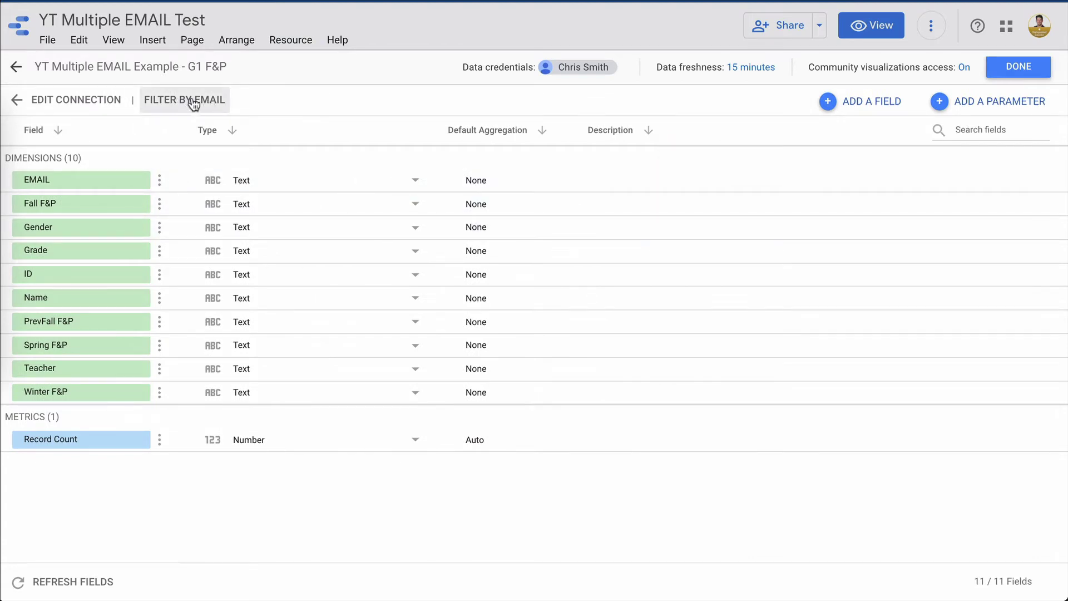
Turn on Filter data by viewer email for the data source, using the EMAIL field
left_click(194, 102)
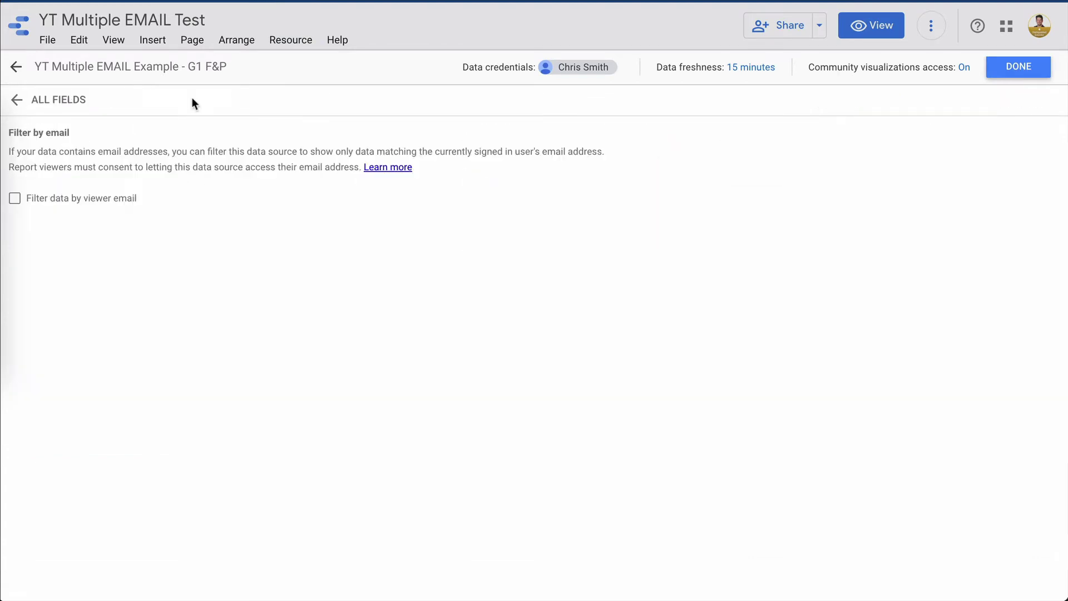
left_click(15, 199)
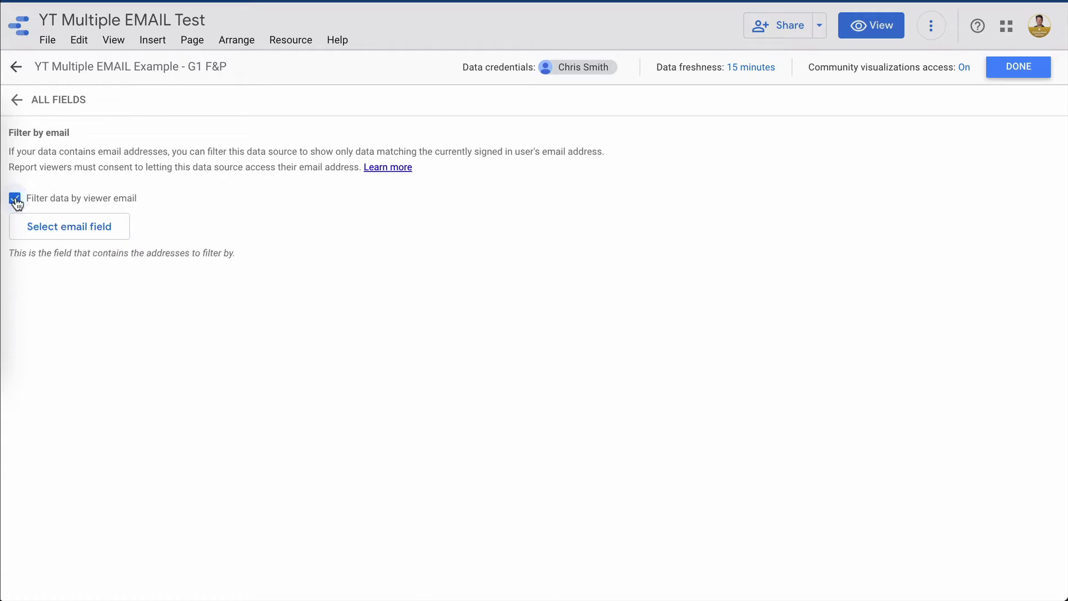
left_click(55, 224)
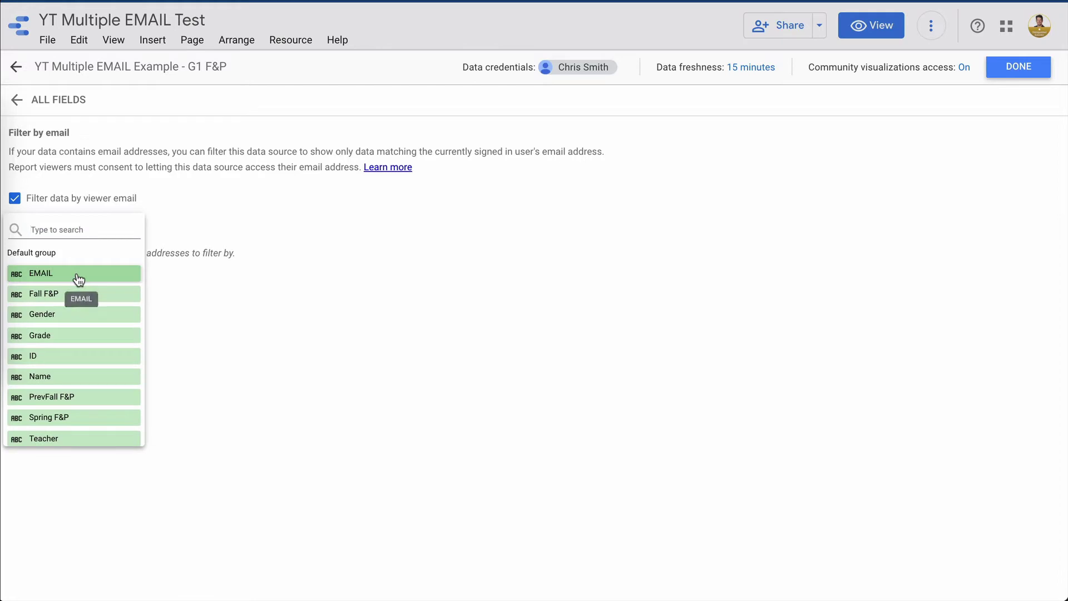
left_click(78, 275)
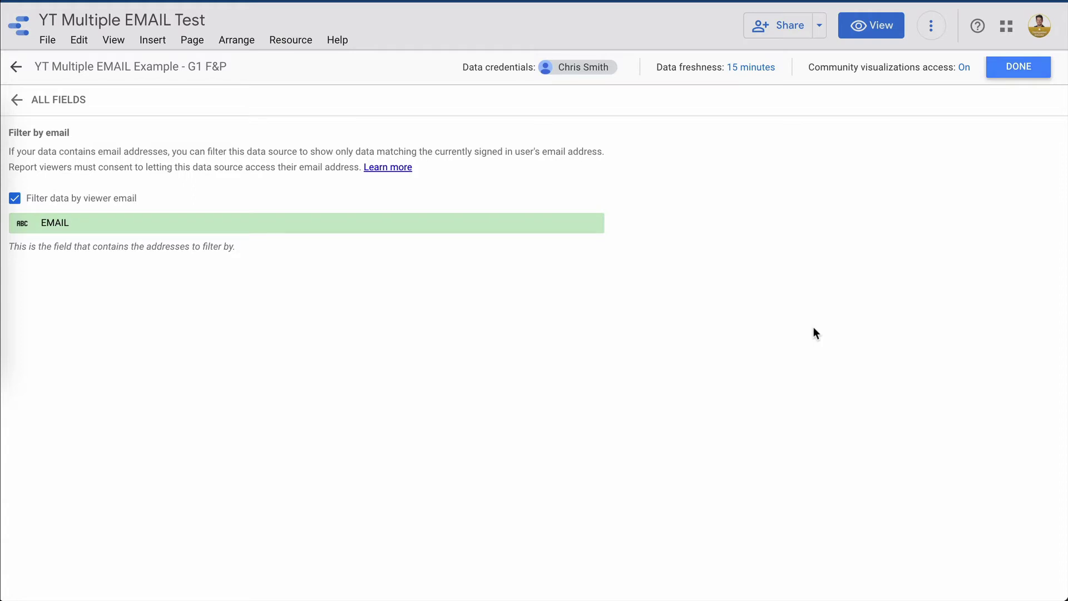
Close the data source editor, select the student table, and start a new calculated field
left_click(1022, 68)
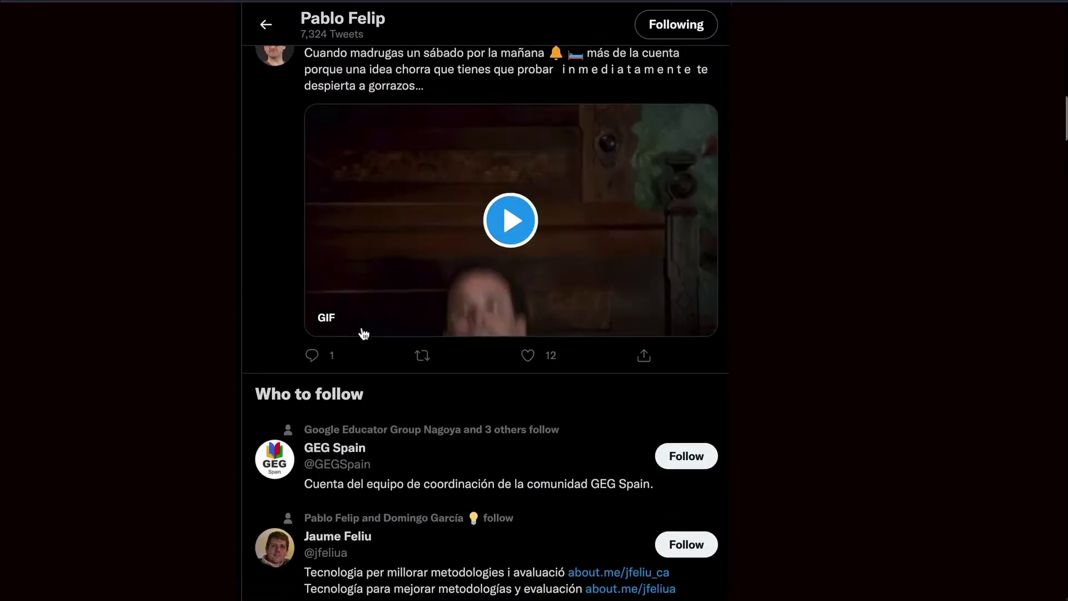
scroll(362, 334, "up", 15)
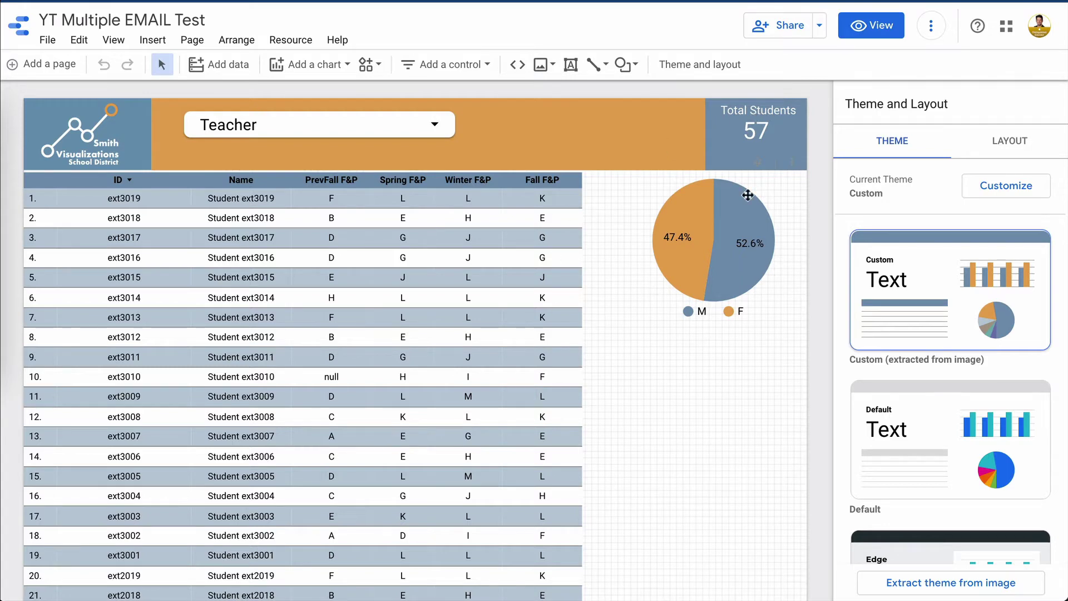
left_click(510, 222)
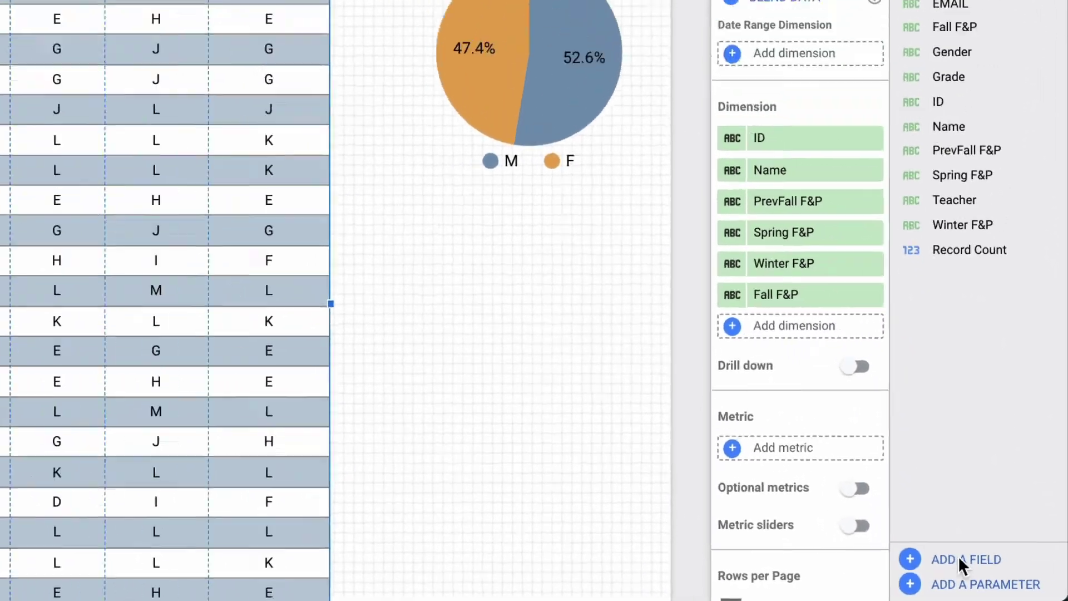
left_click(937, 551)
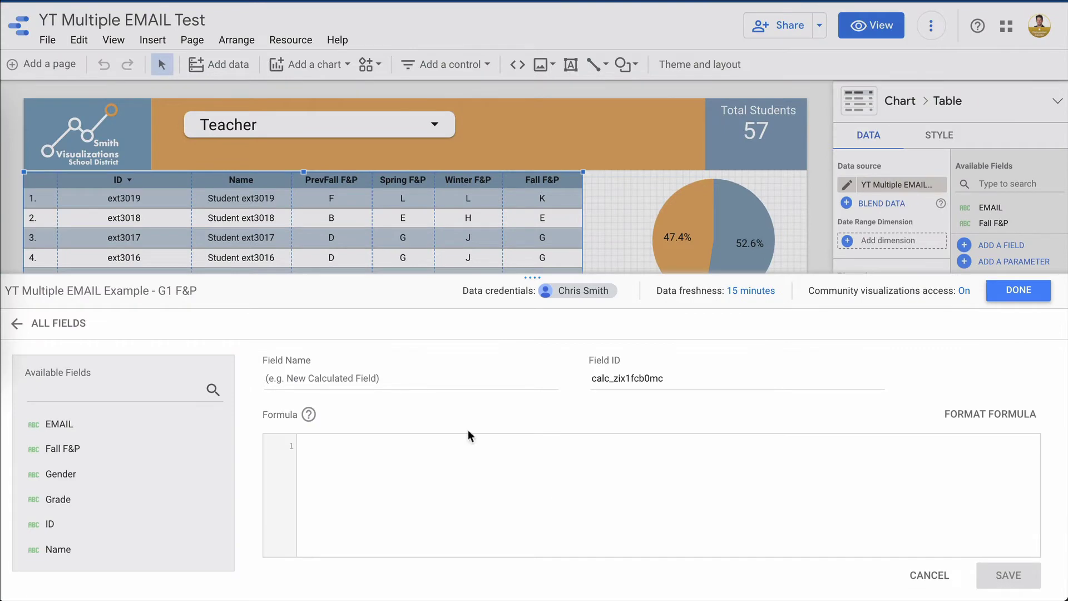
Name the calculated field ACL and enter the formula IF(CONTAINS_TEXT(EMAIL, DS_USER_EMAIL()))
left_click(375, 372)
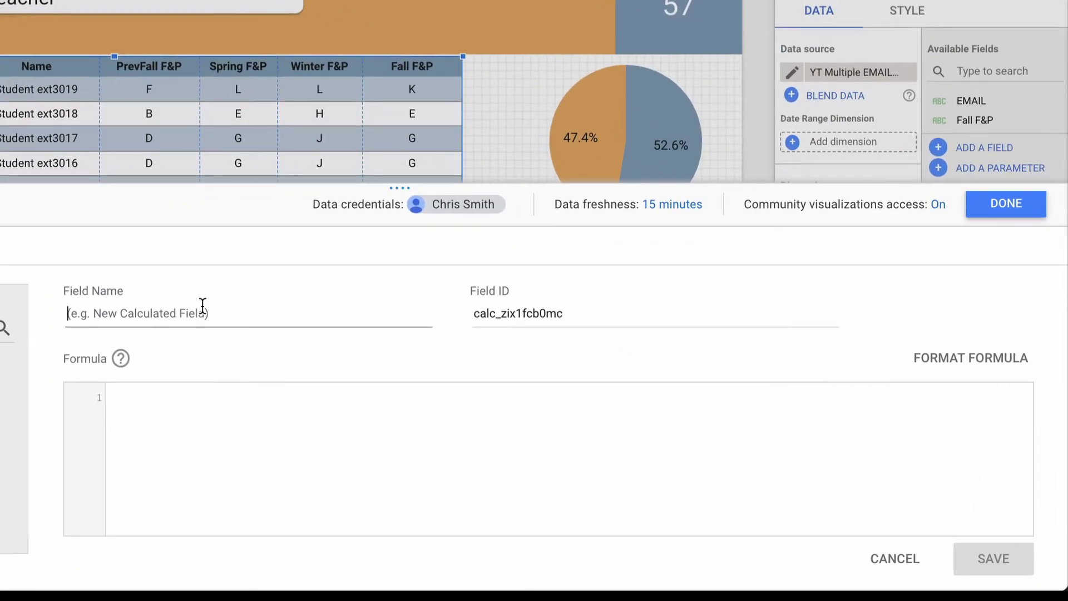
type("ACL")
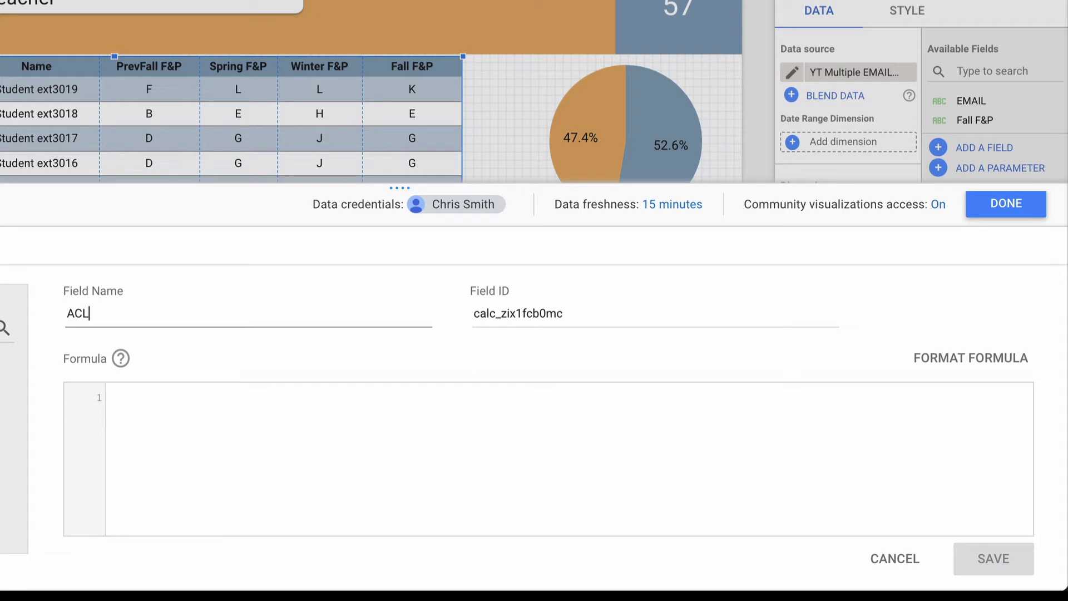
left_click(249, 415)
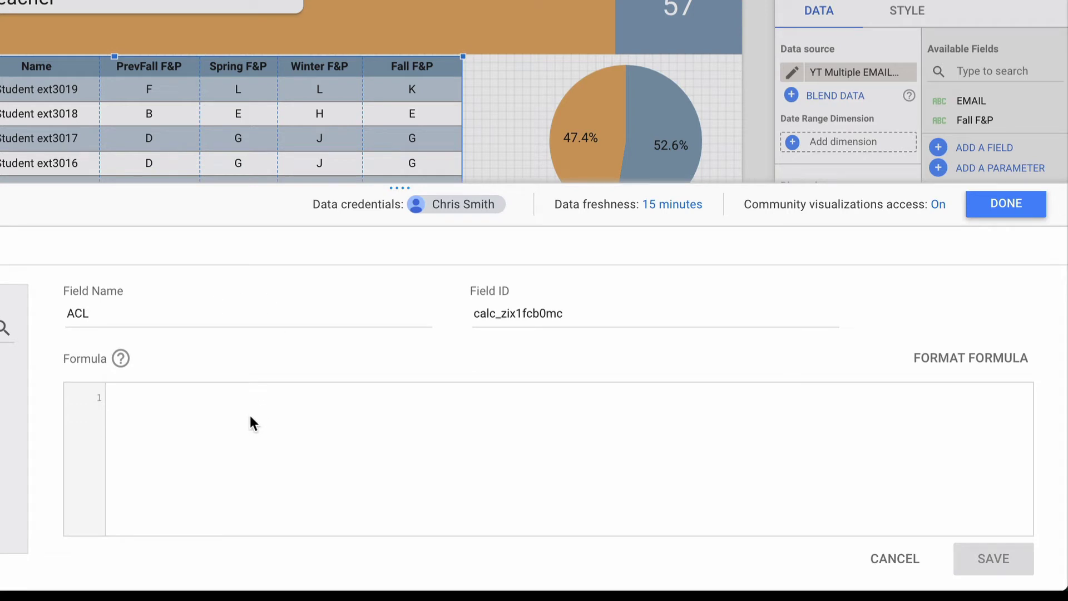
type("if")
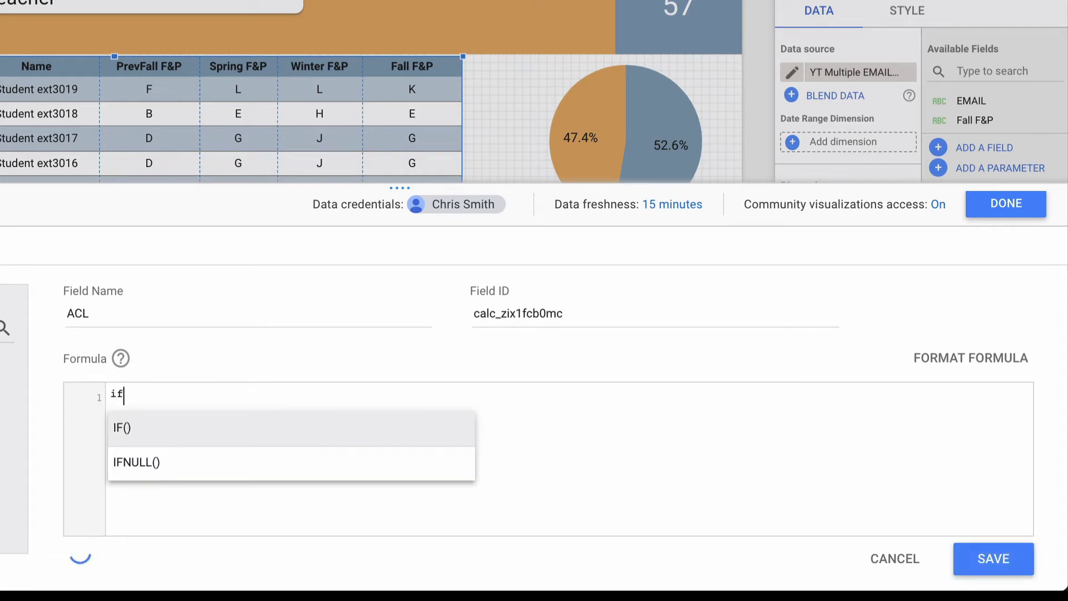
key("Return")
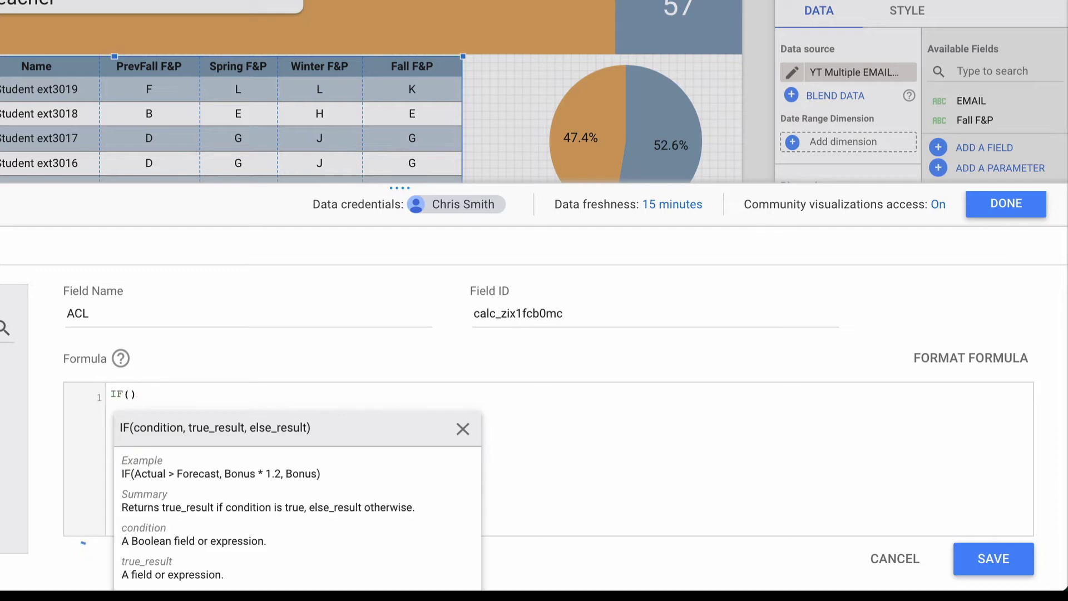
type("con")
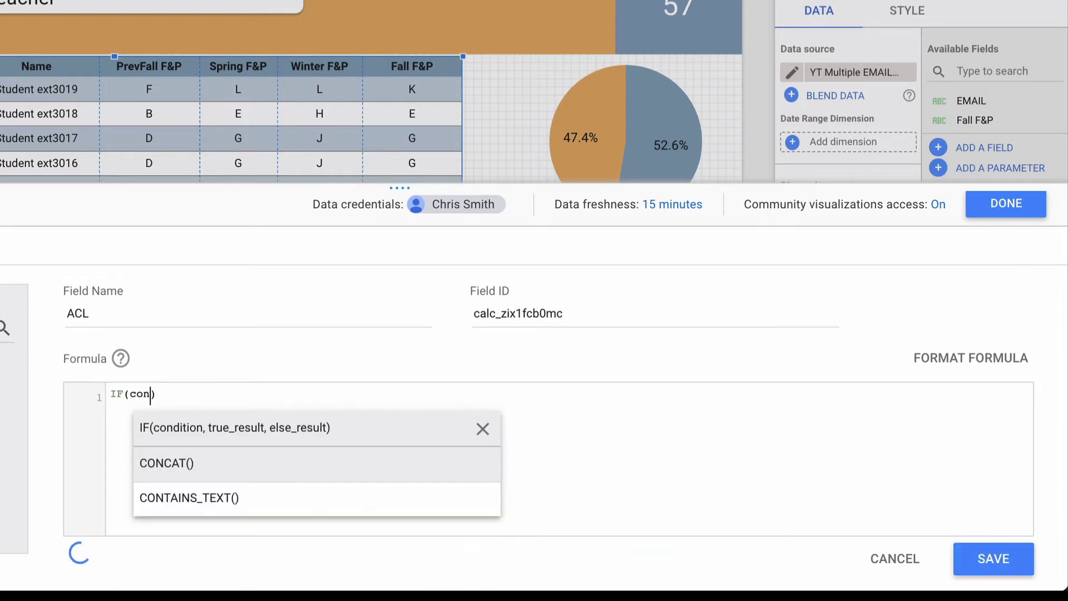
left_click(208, 495)
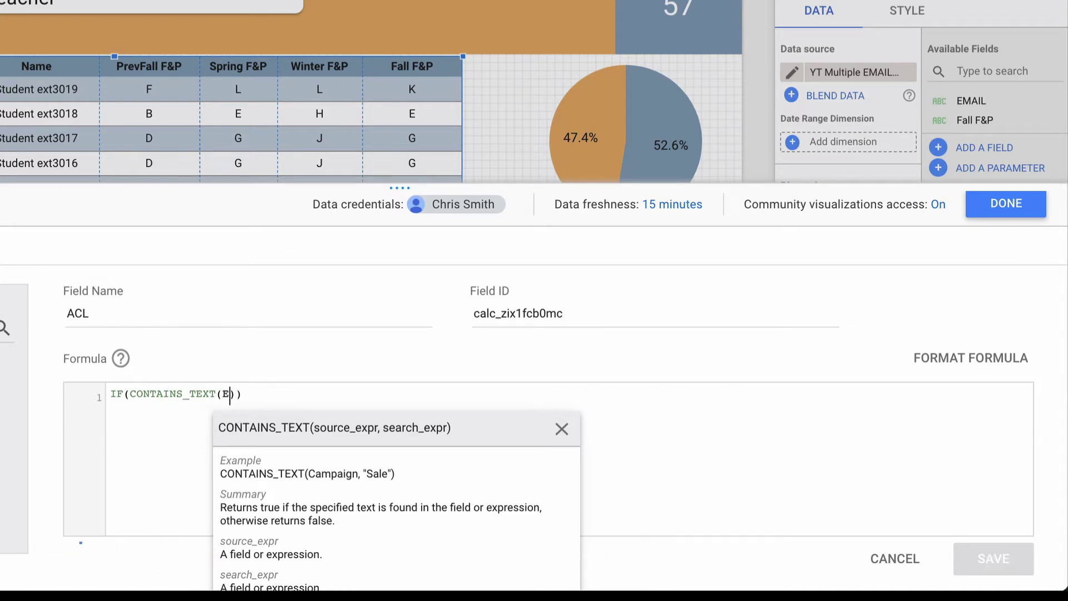
type("M")
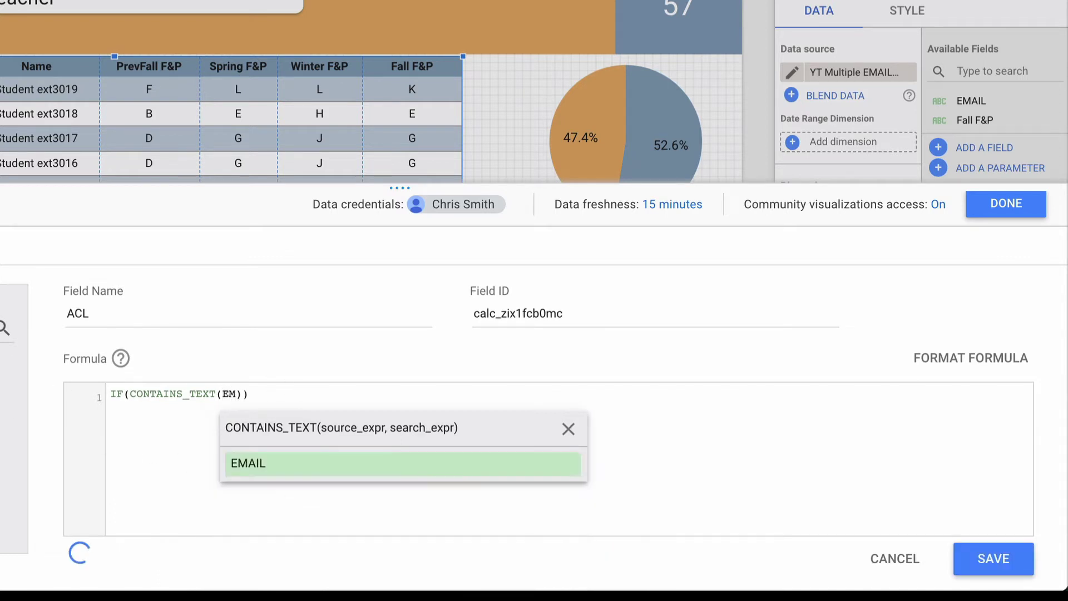
left_click(279, 466)
type(",")
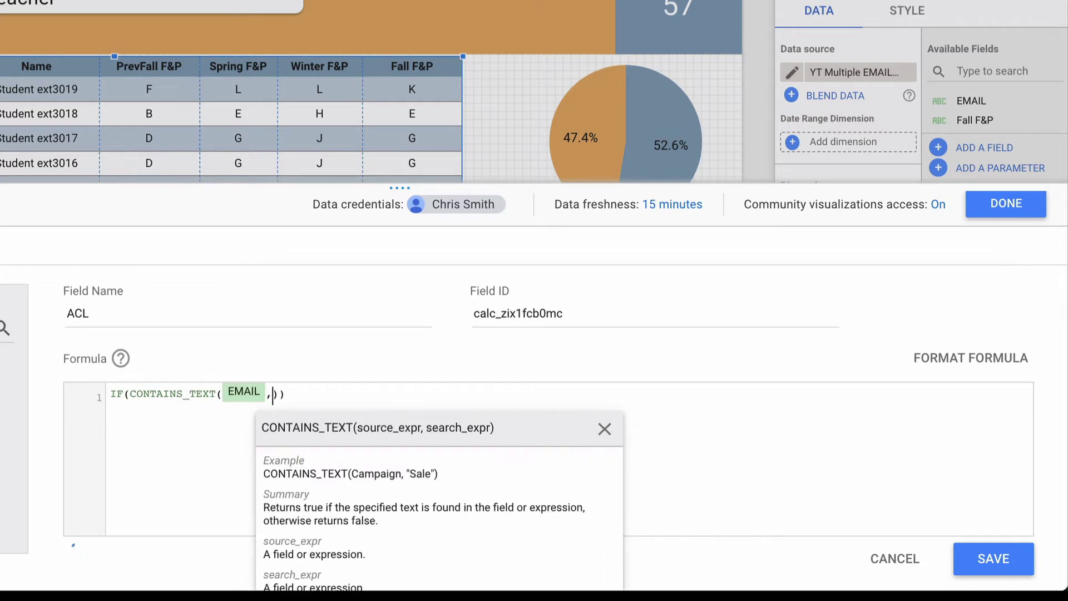
type("DS")
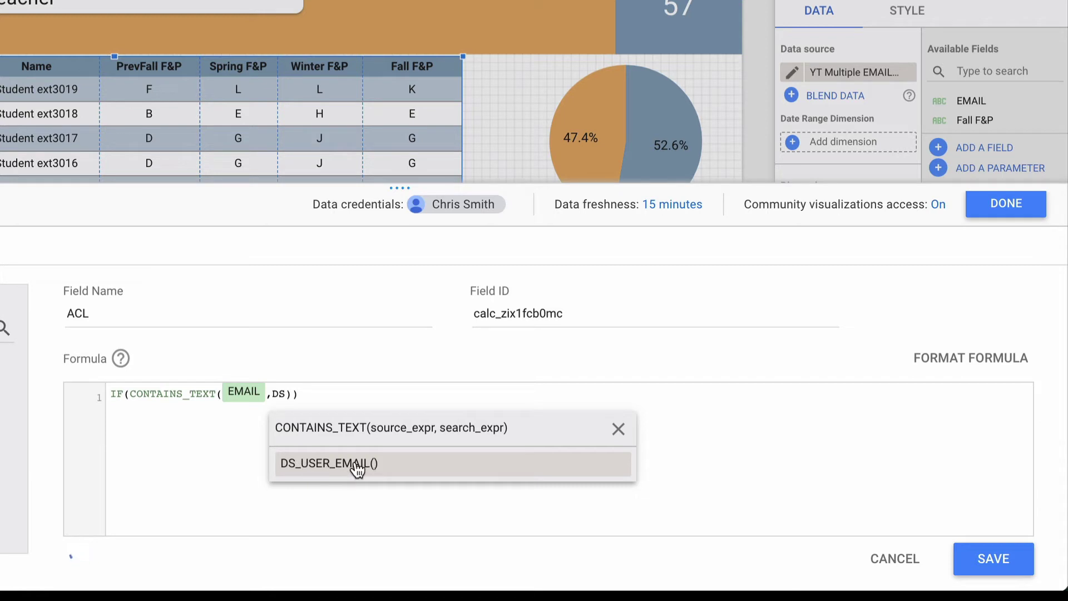
left_click(338, 462)
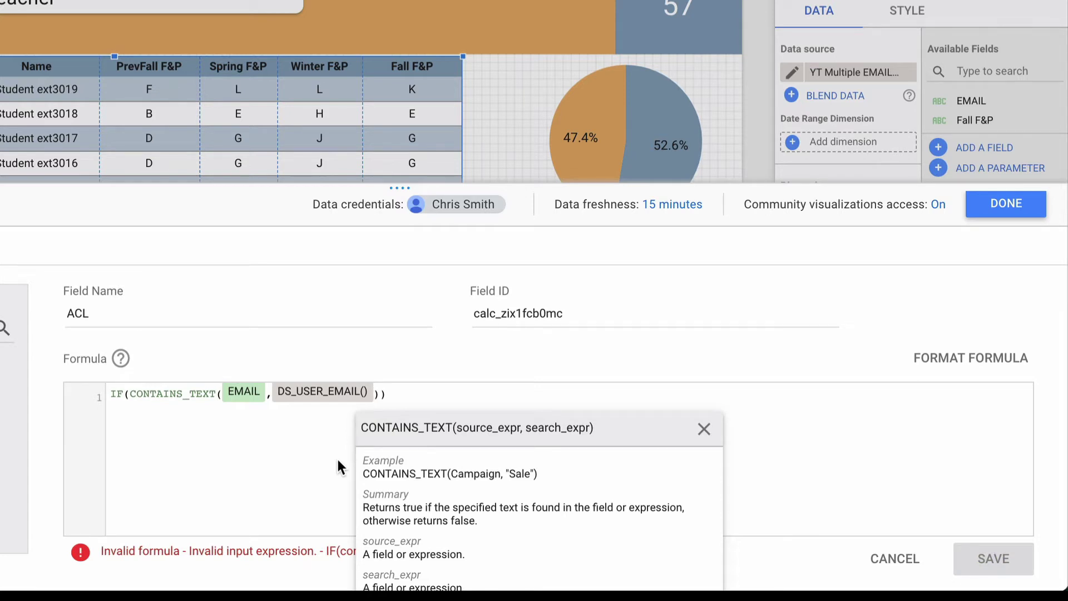
Complete the ACL formula with Grade as the true result and "not for you" otherwise
key("Right")
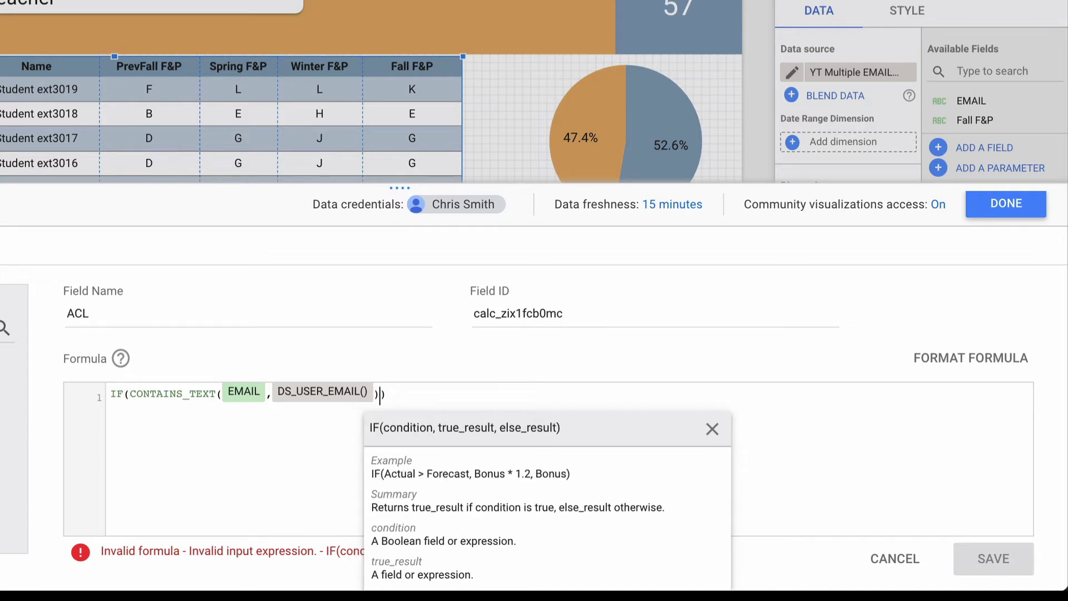
type(",")
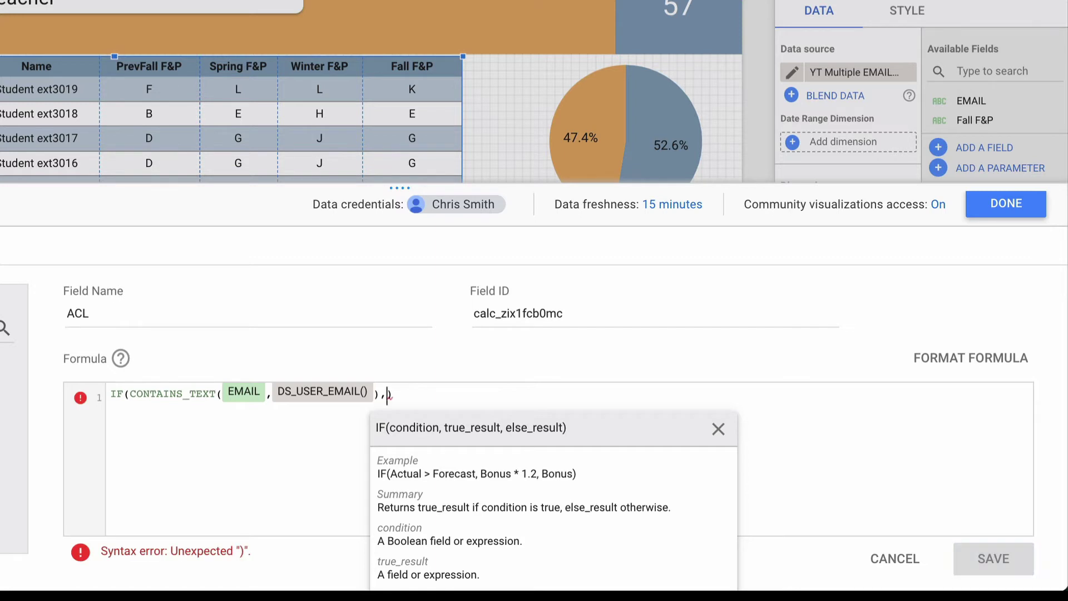
type("g")
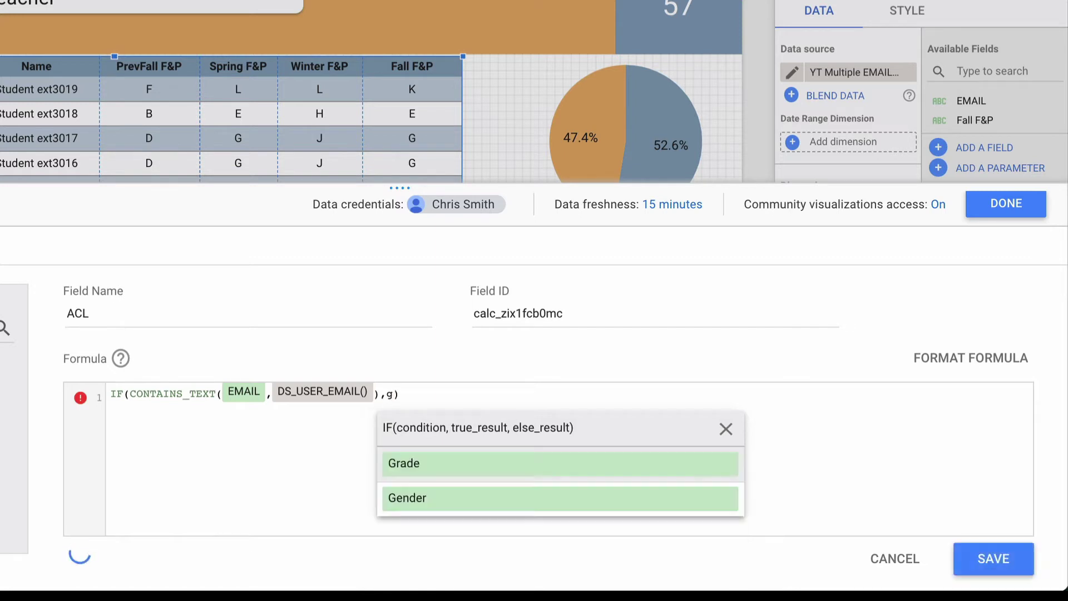
type("r")
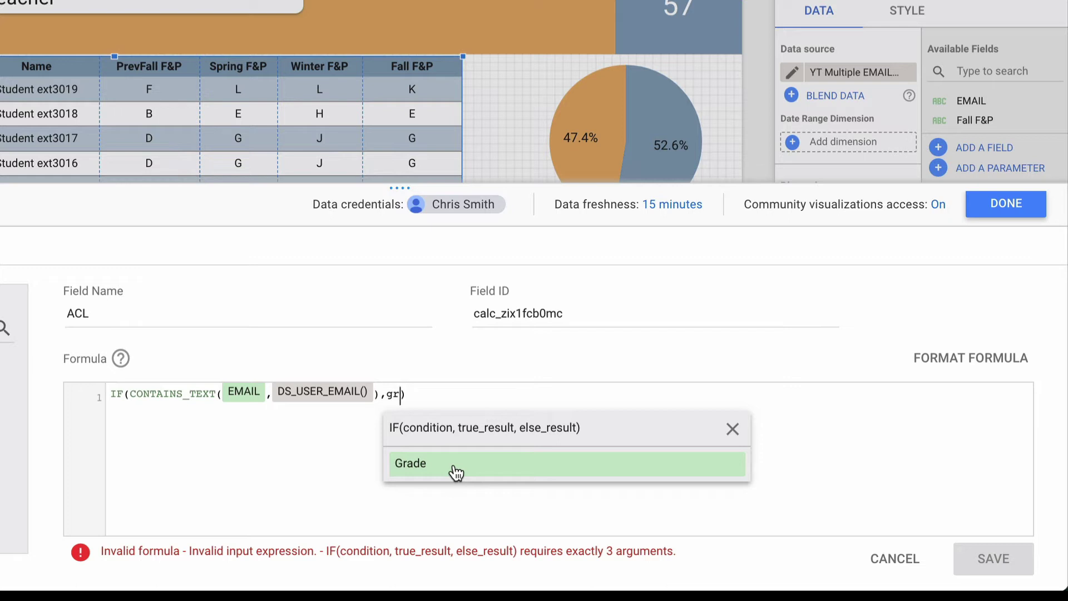
left_click(454, 467)
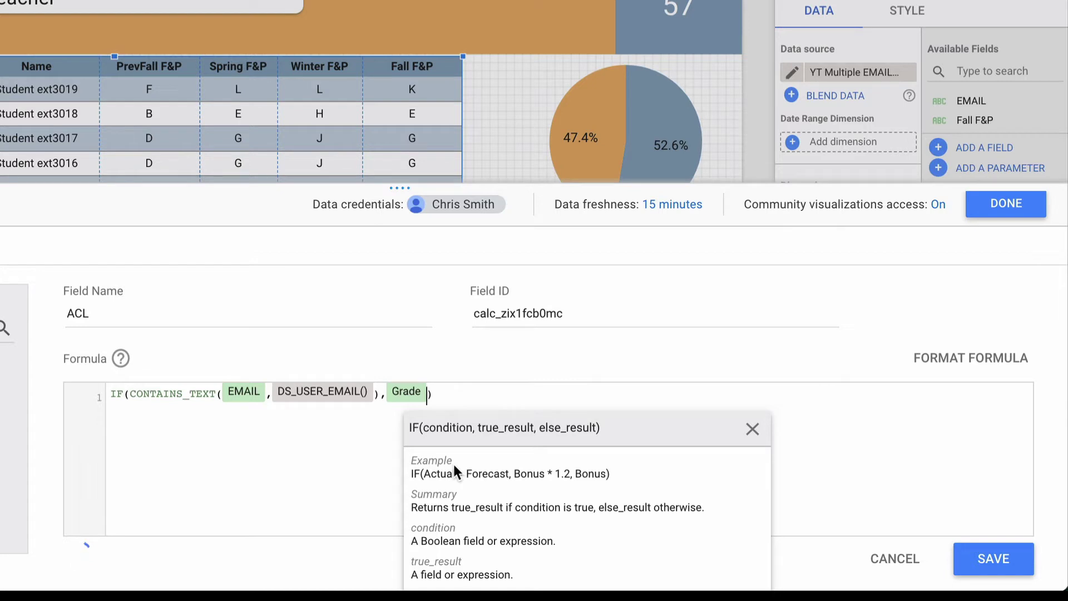
type(",")
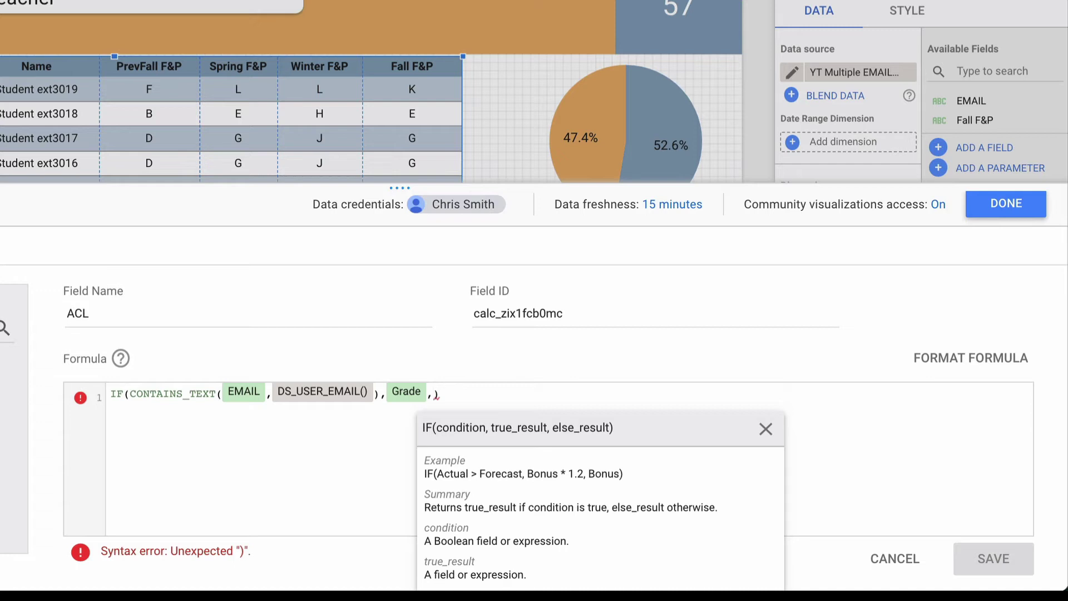
type("\"not ")
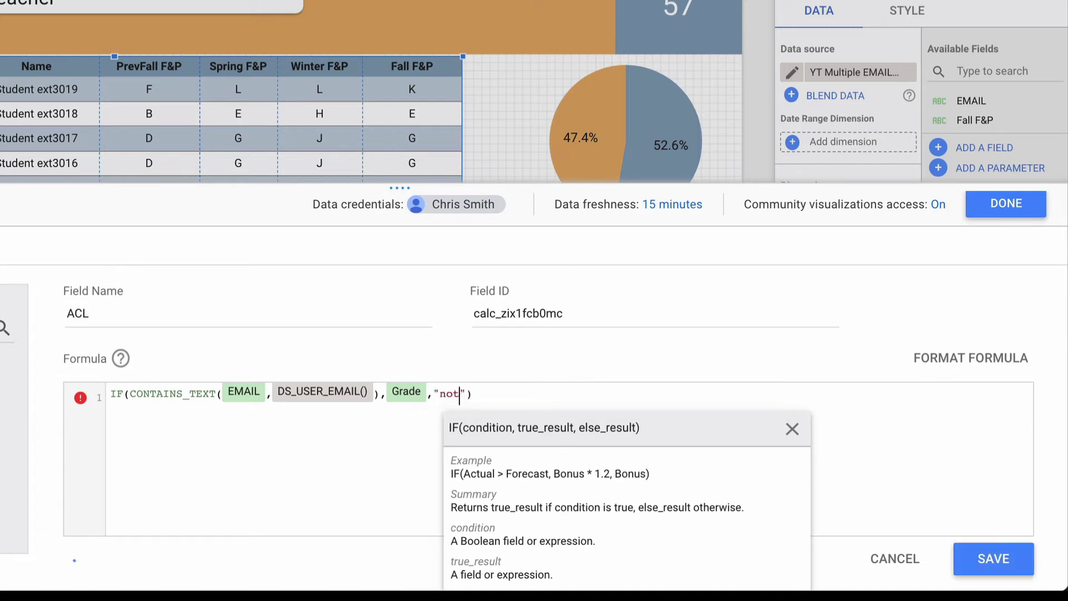
type("for you")
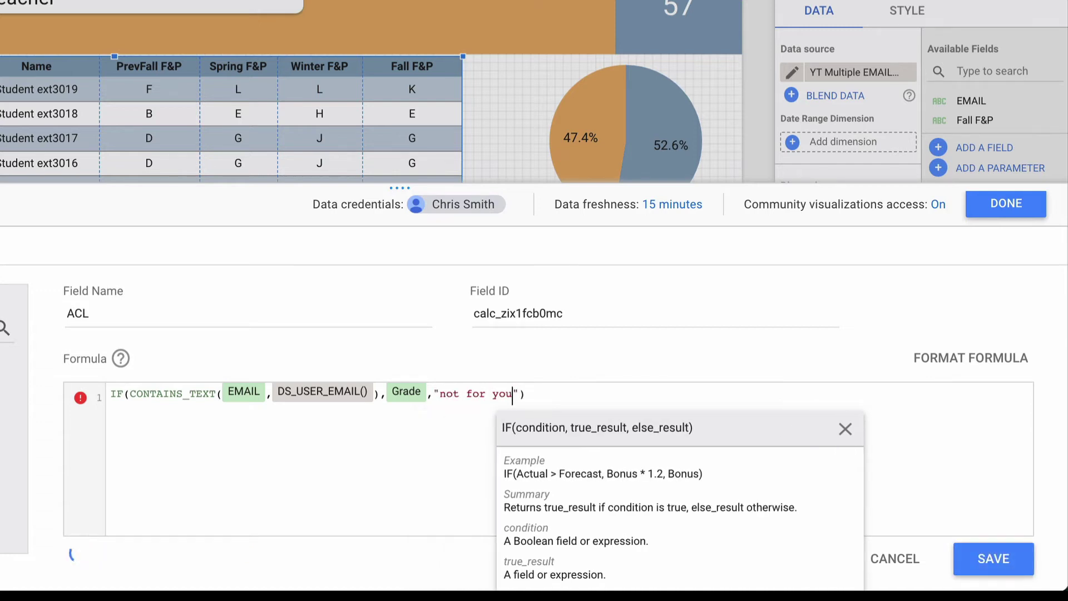
left_click(571, 394)
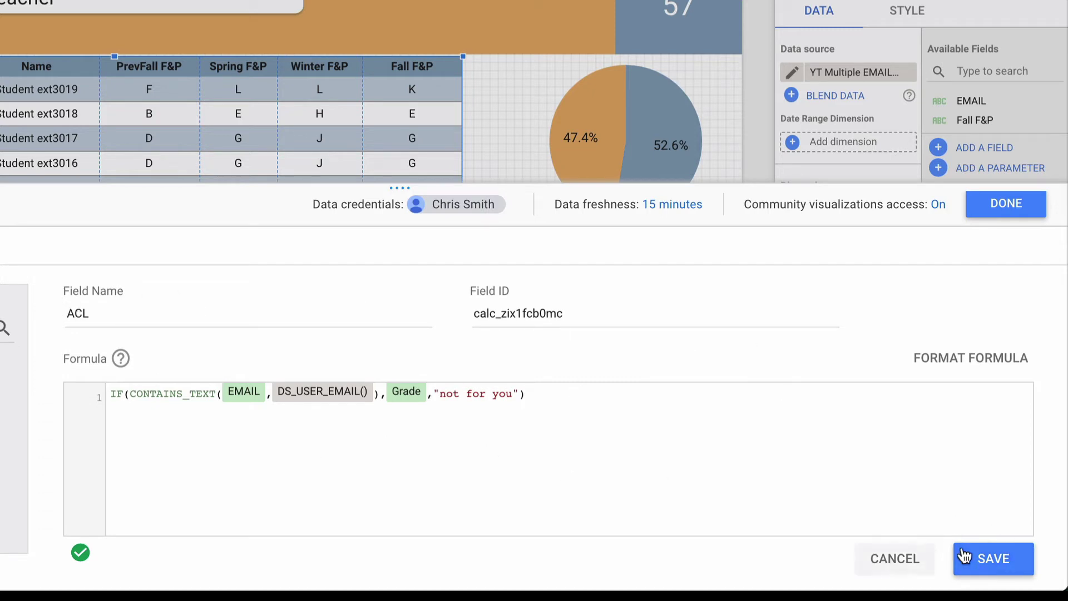
Save the ACL field and close the data source editor, scrolling the Data panel down to Filter
left_click(991, 563)
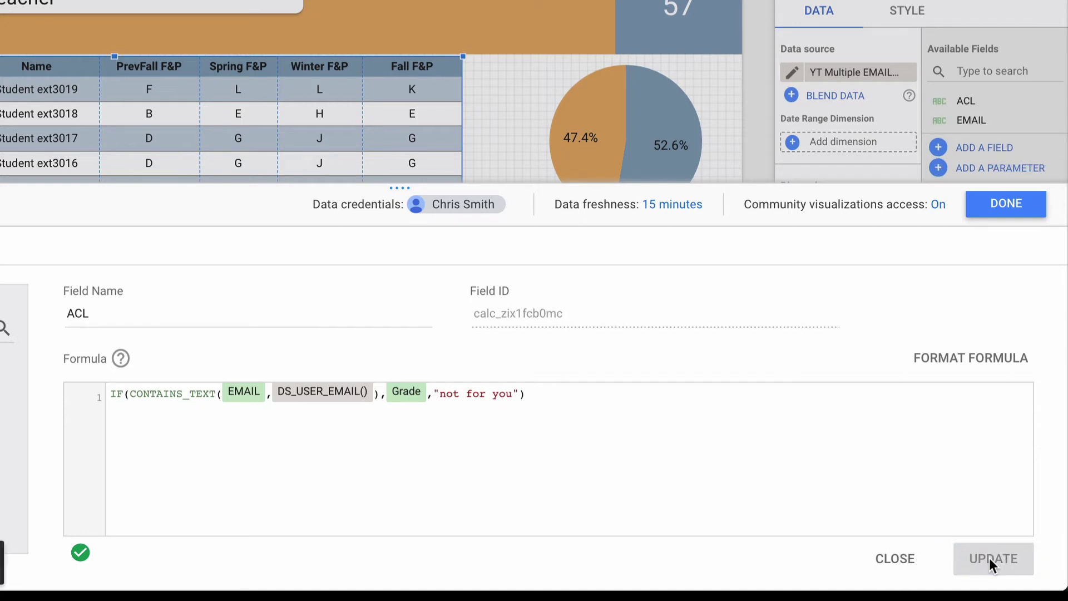
left_click(1006, 204)
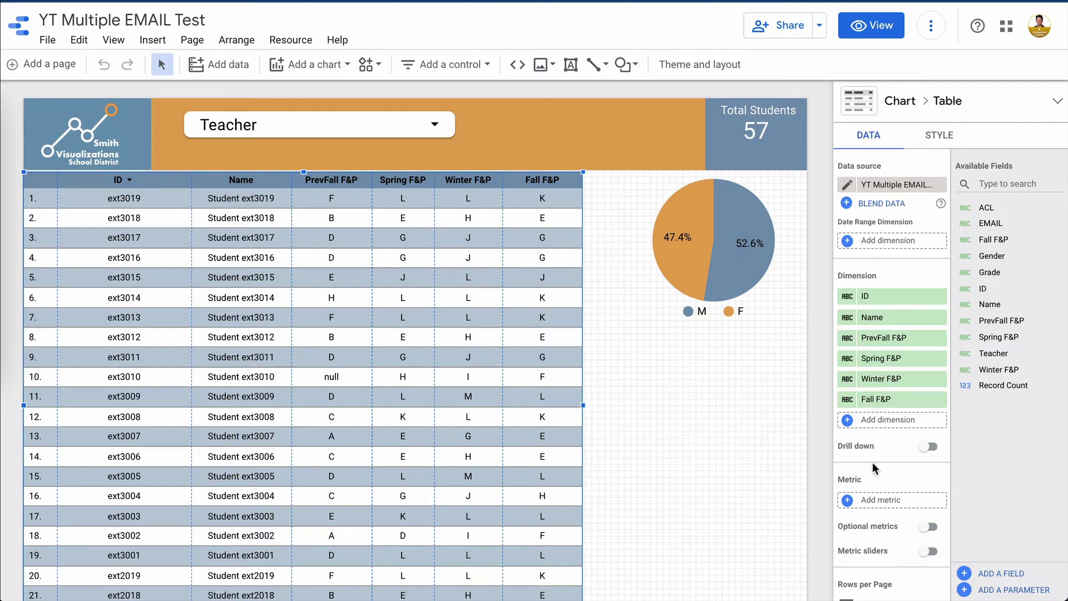
scroll(902, 472, "down", 10)
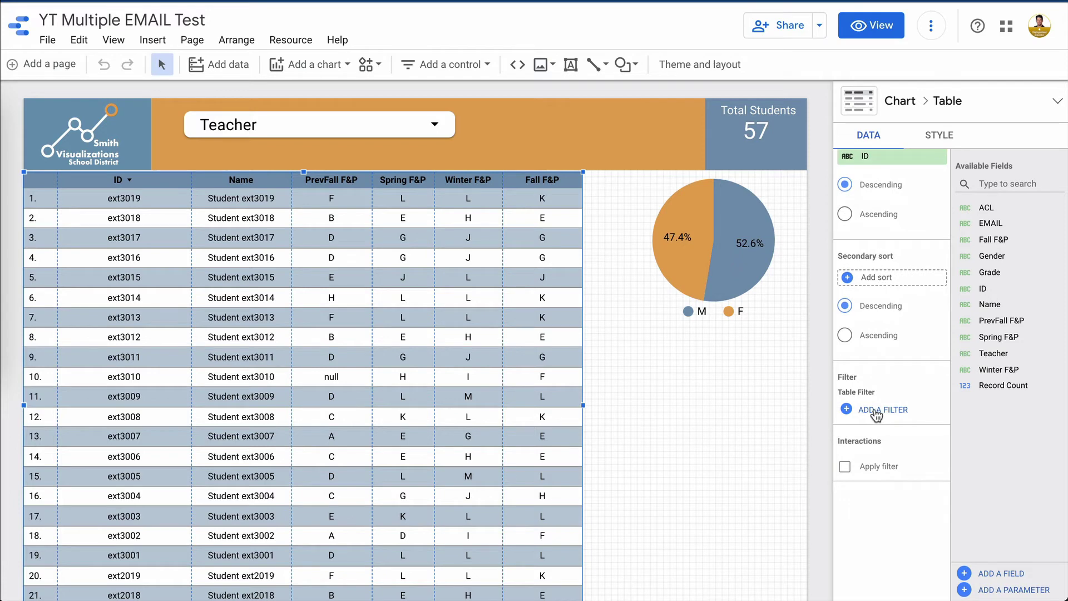
Save a table filter EMAILfilter that excludes rows where ACL equals "not for you"
left_click(876, 412)
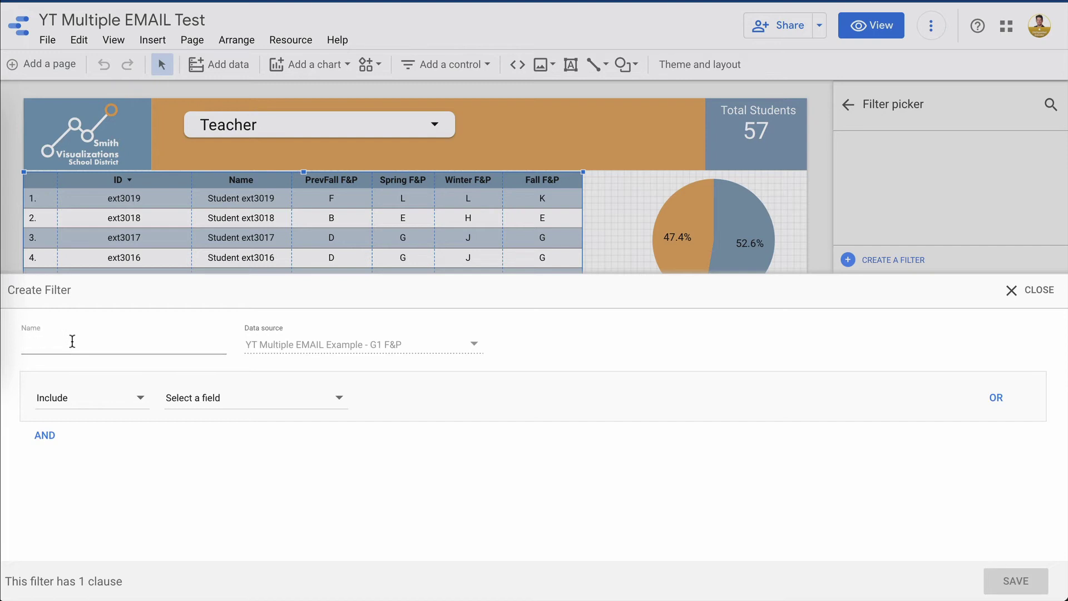
type("EMAILfilter")
left_click(119, 404)
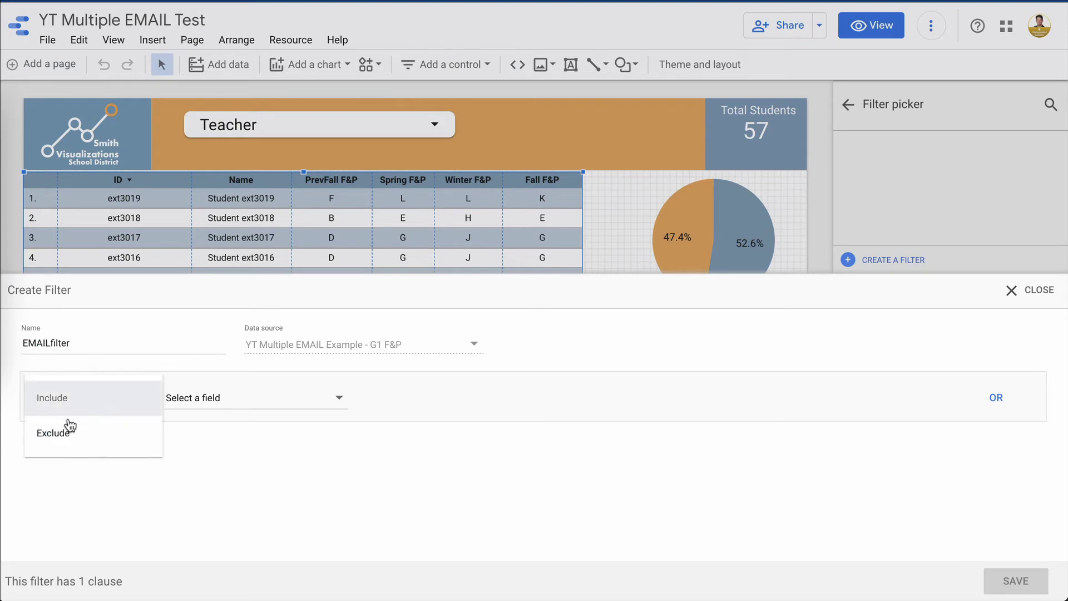
left_click(57, 435)
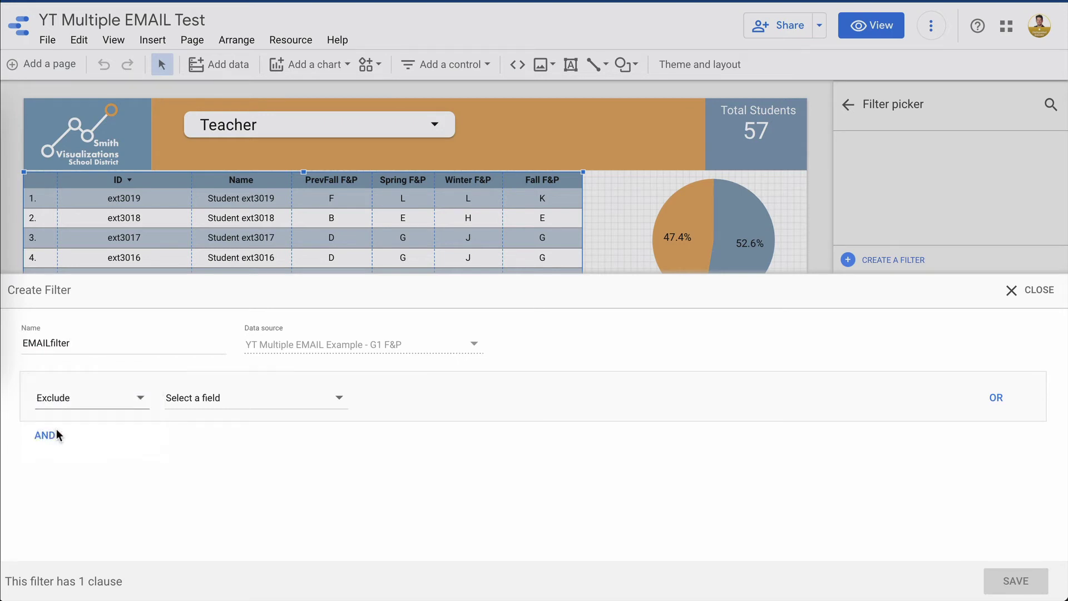
left_click(262, 396)
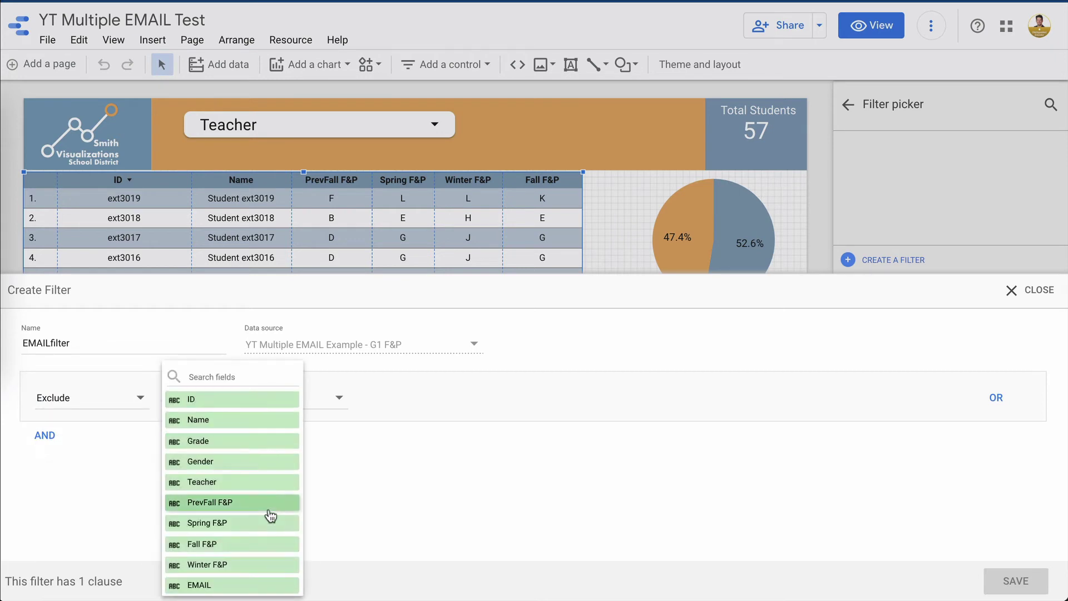
scroll(270, 514, "down", 2)
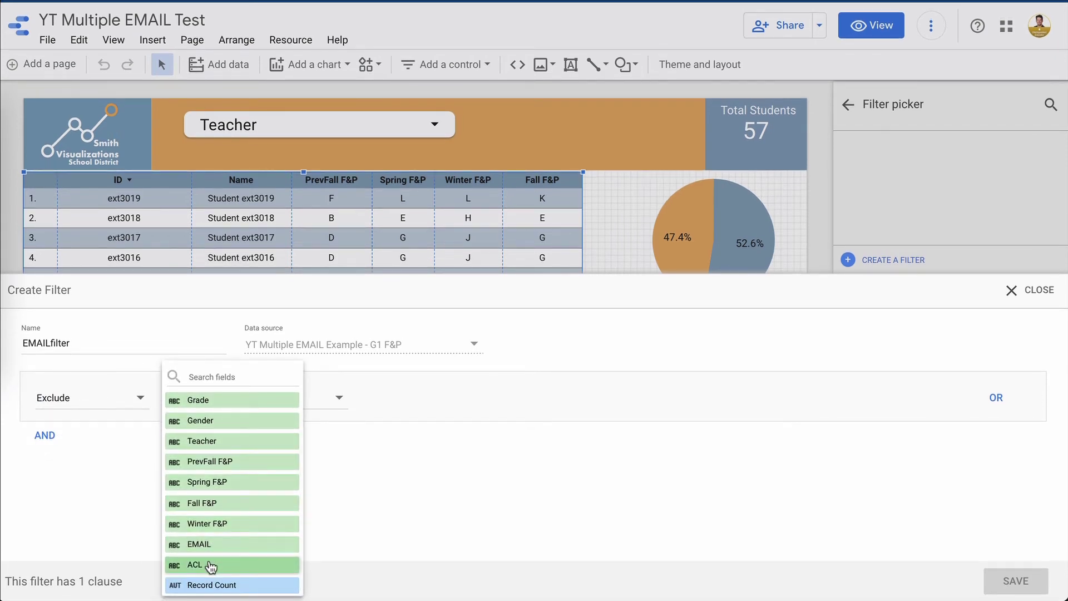
left_click(208, 562)
left_click(448, 407)
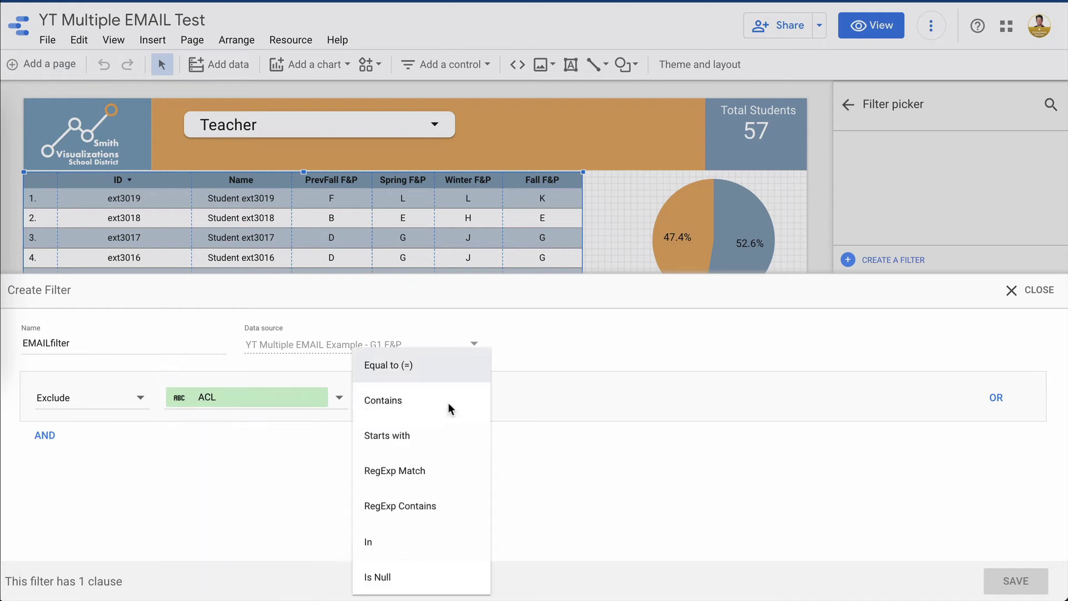
left_click(393, 365)
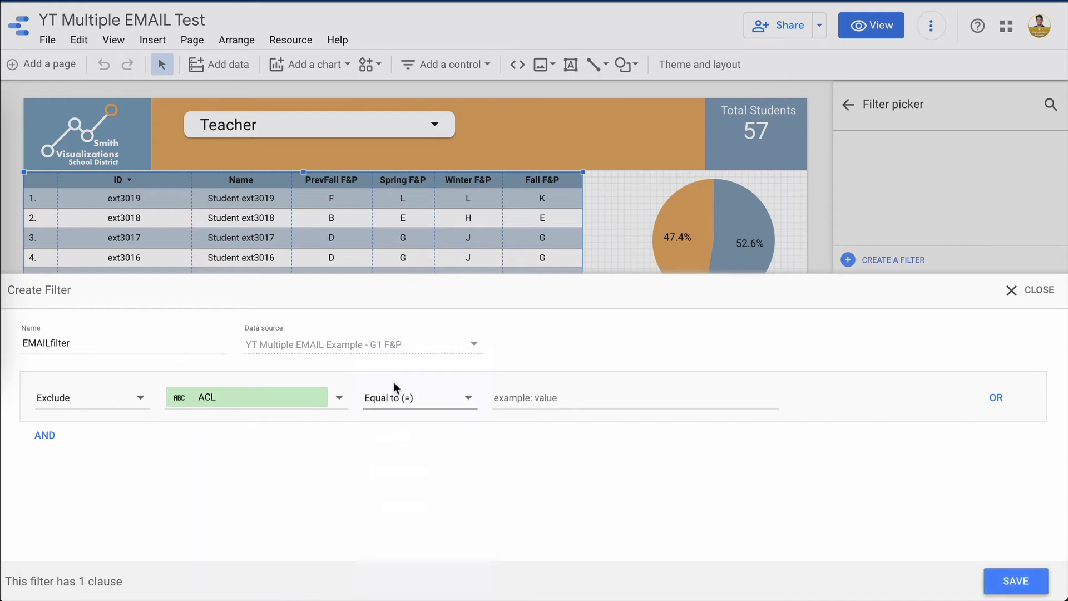
left_click(553, 388)
type("not")
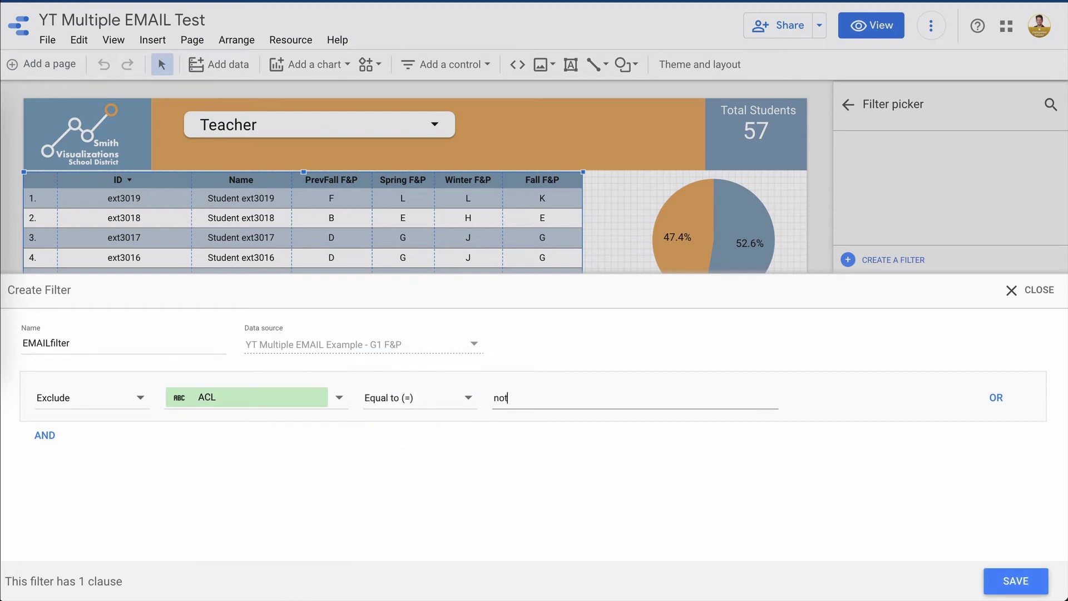
type(" for you")
left_click(1020, 581)
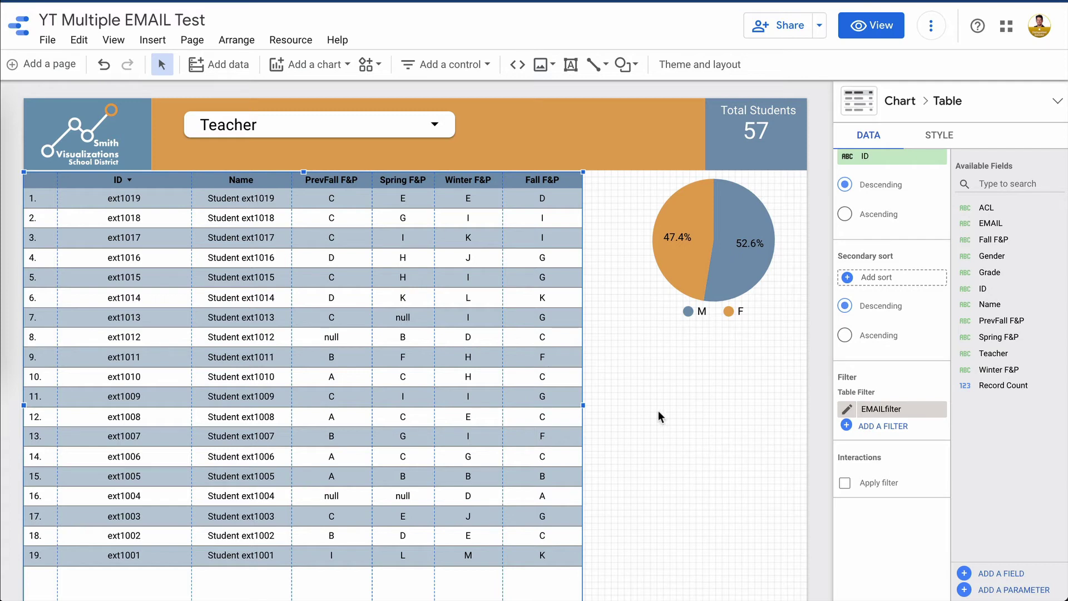
Remove EMAILfilter from the student table's Table Filter list
mouse_move(938, 413)
left_click(939, 413)
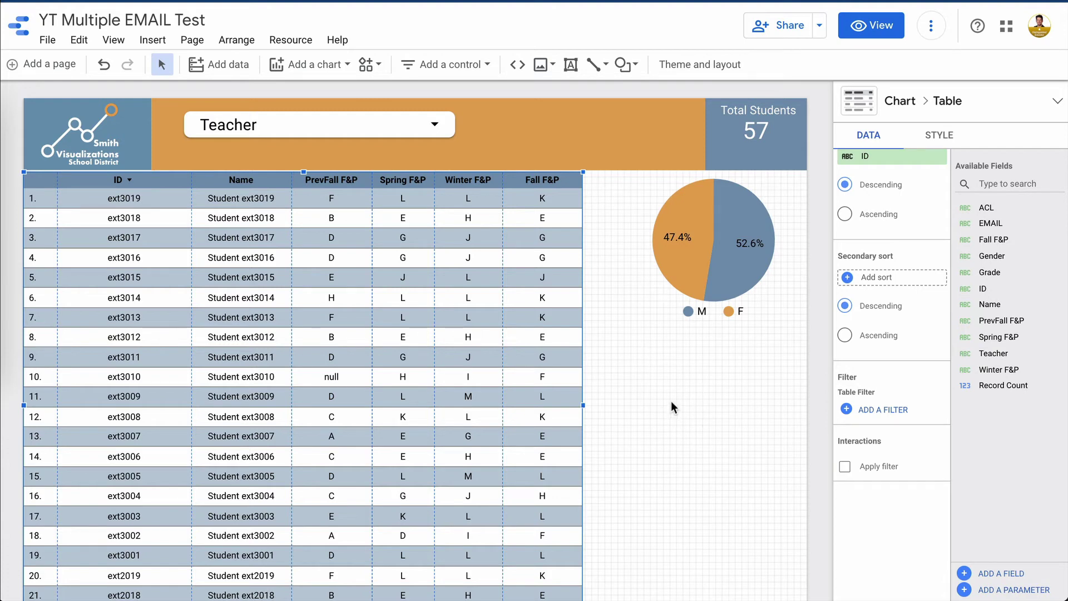
Add EMAILfilter as a report-level filter in Report settings
right_click(643, 395)
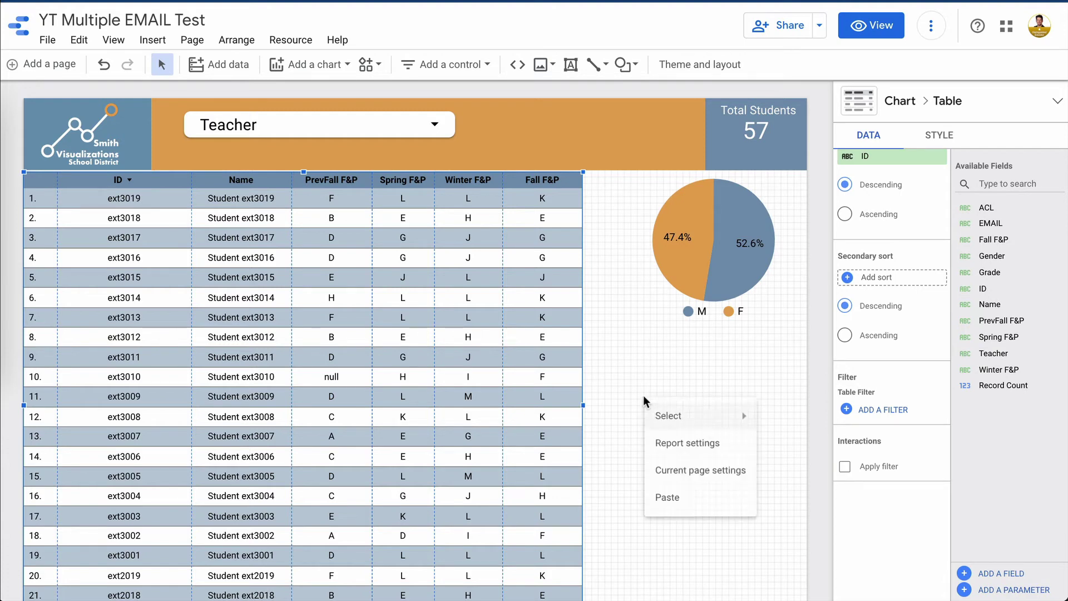
left_click(681, 447)
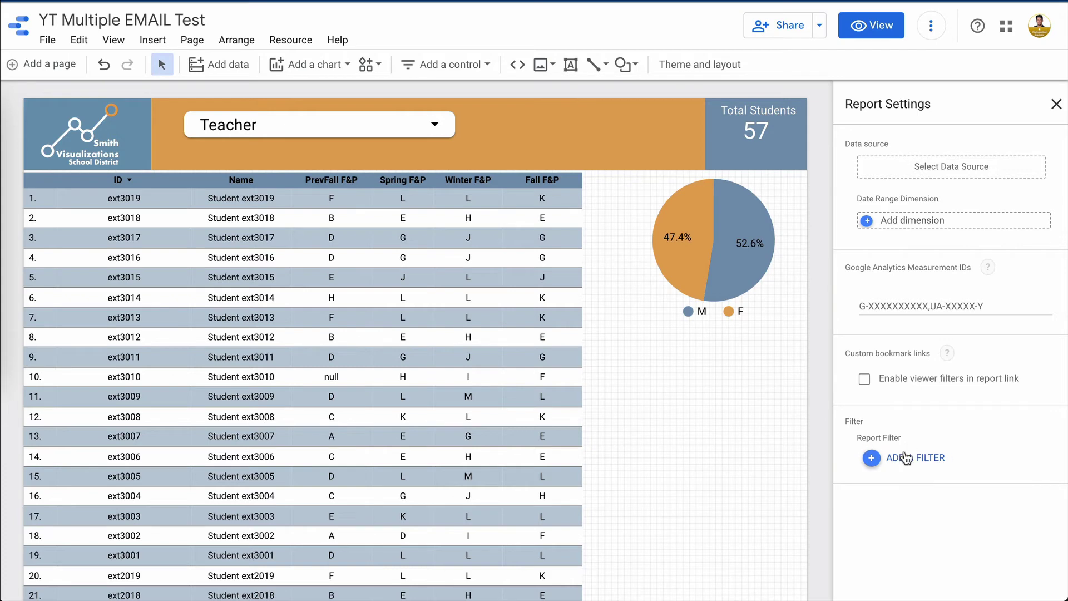
left_click(920, 465)
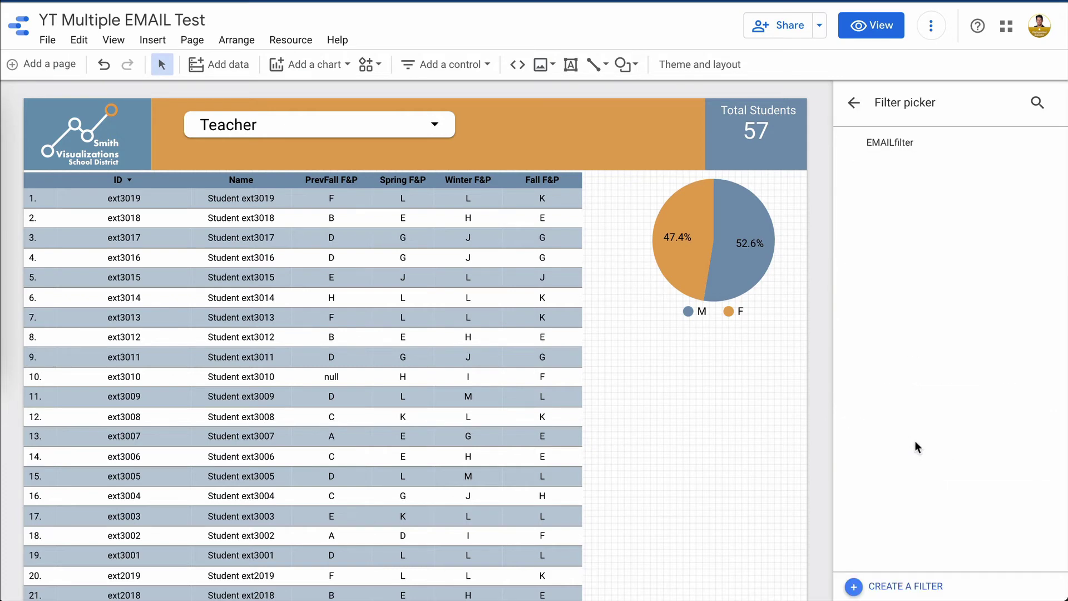
left_click(898, 142)
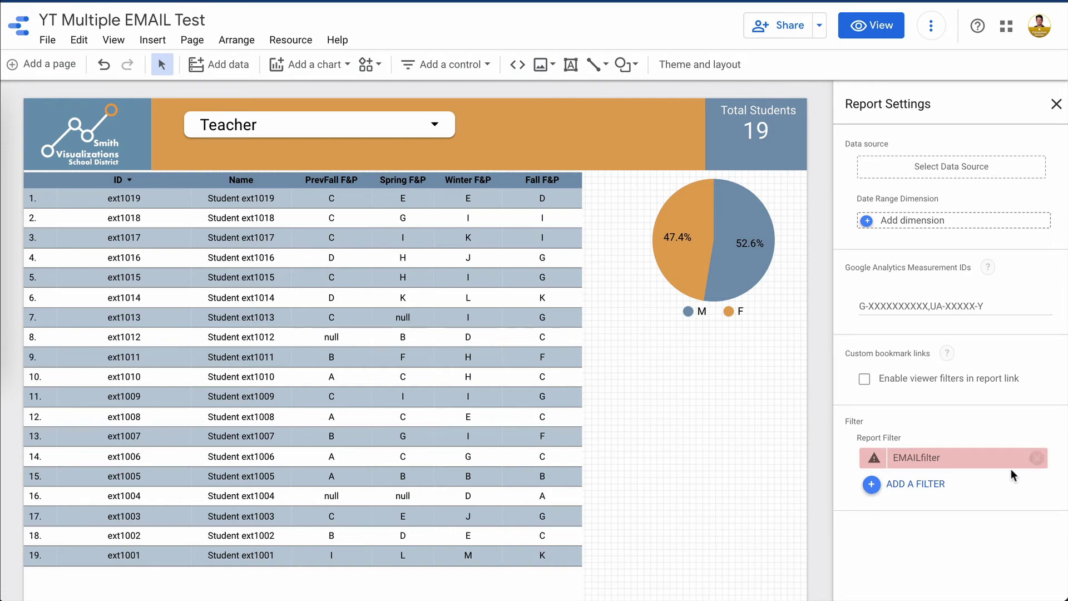
Remove the EMAILfilter report filter and preview the report, checking the Teacher list and table
left_click(1037, 458)
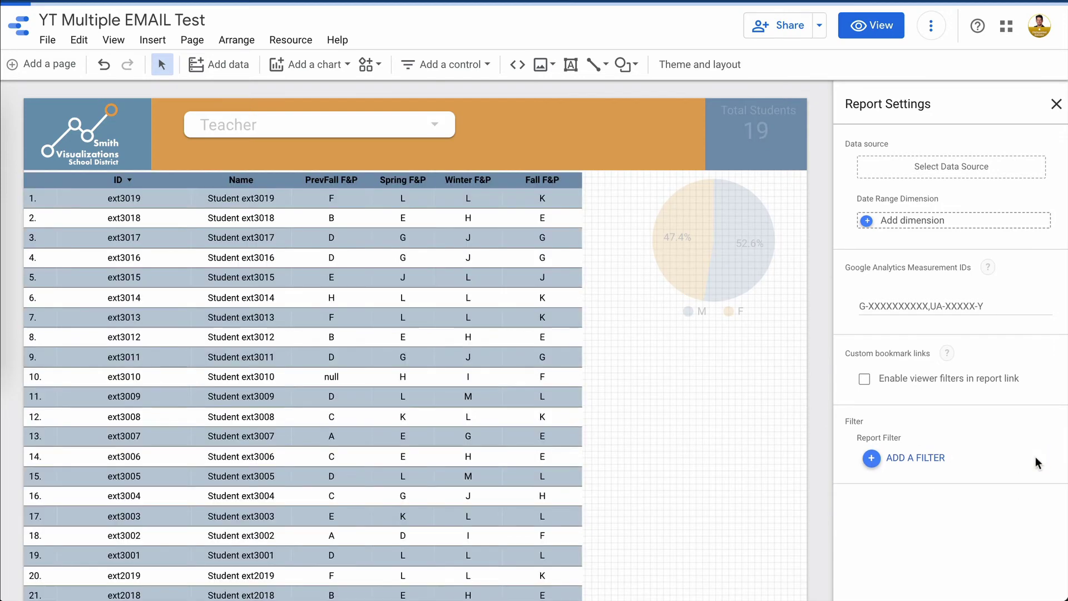
left_click(892, 27)
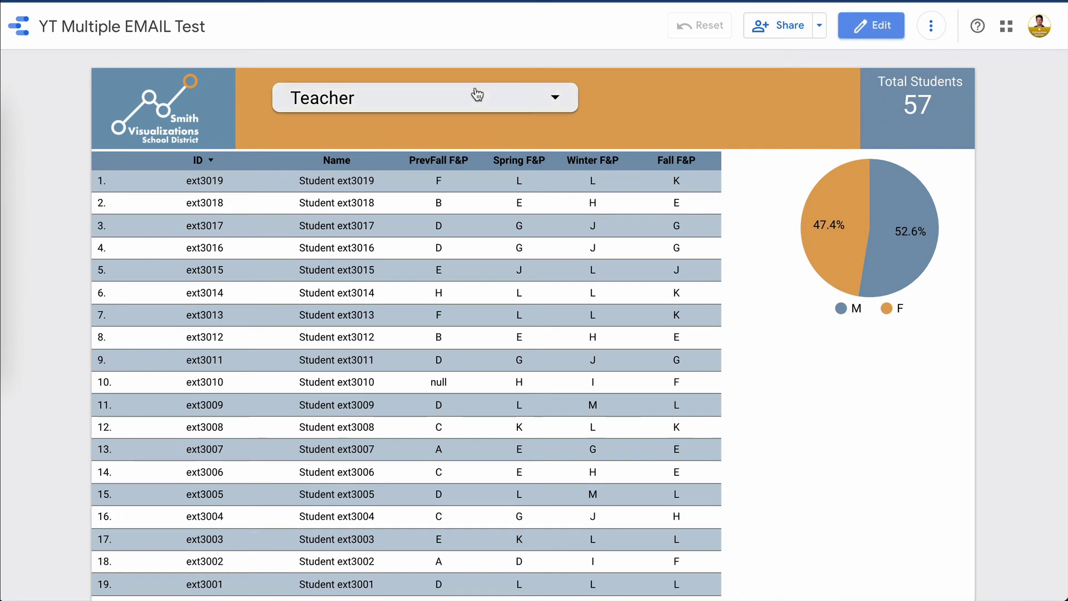
left_click(529, 95)
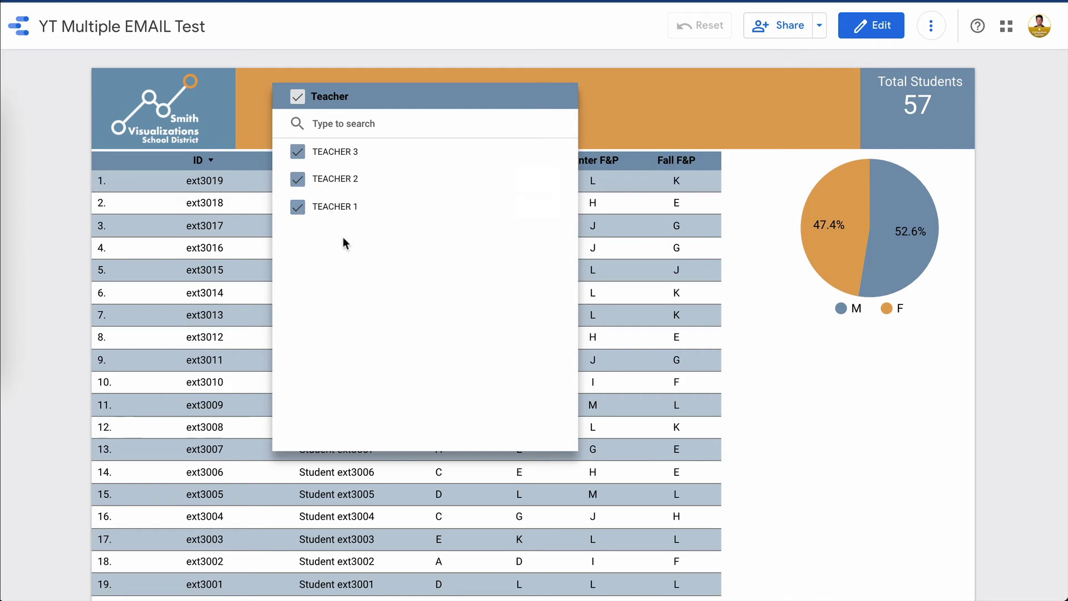
left_click(776, 328)
scroll(416, 492, "down", 5)
scroll(416, 489, "down", 10)
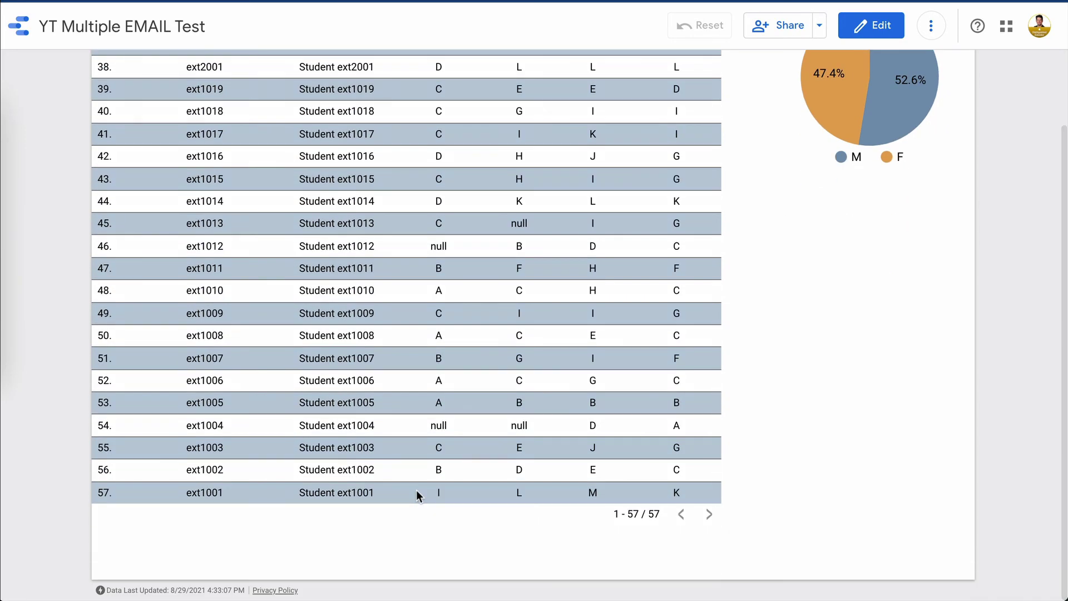
scroll(780, 308, "up", 5)
Back in edit mode, add EMAILfilter as the report-level filter in Report settings
left_click(871, 25)
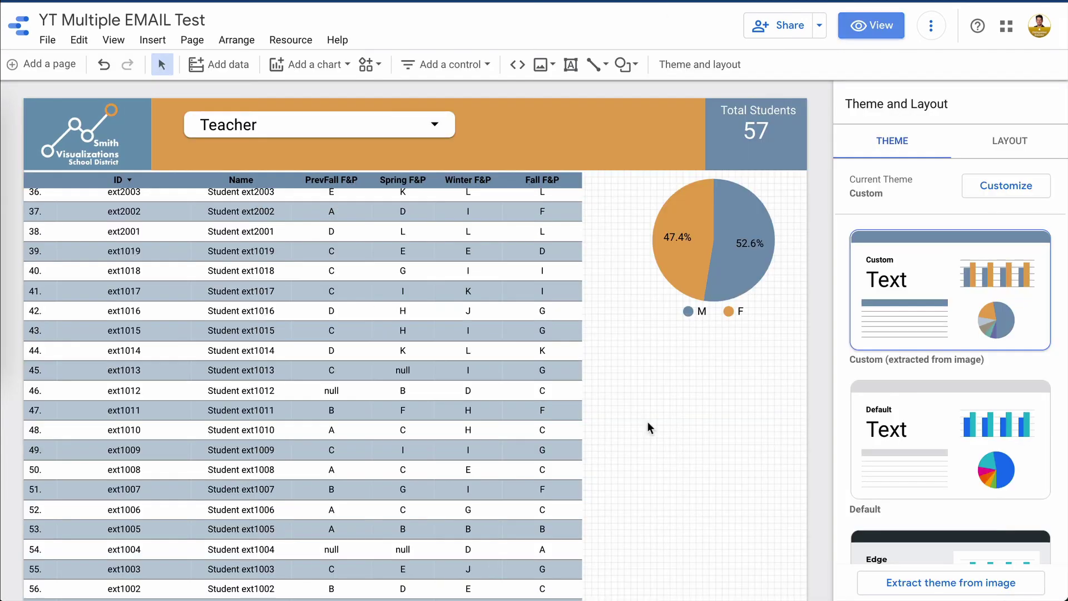
right_click(648, 427)
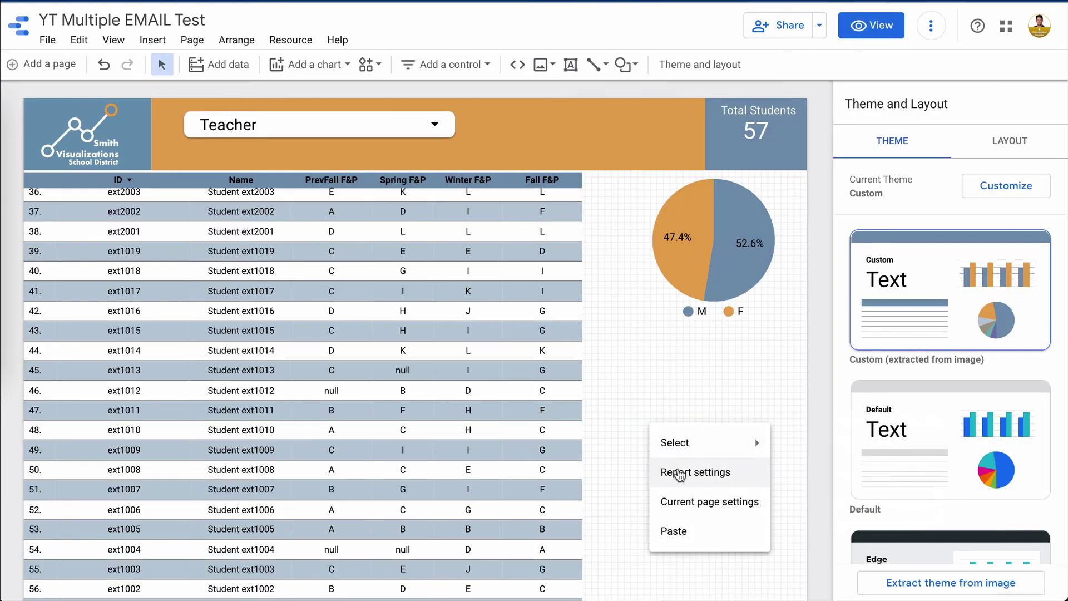
left_click(678, 470)
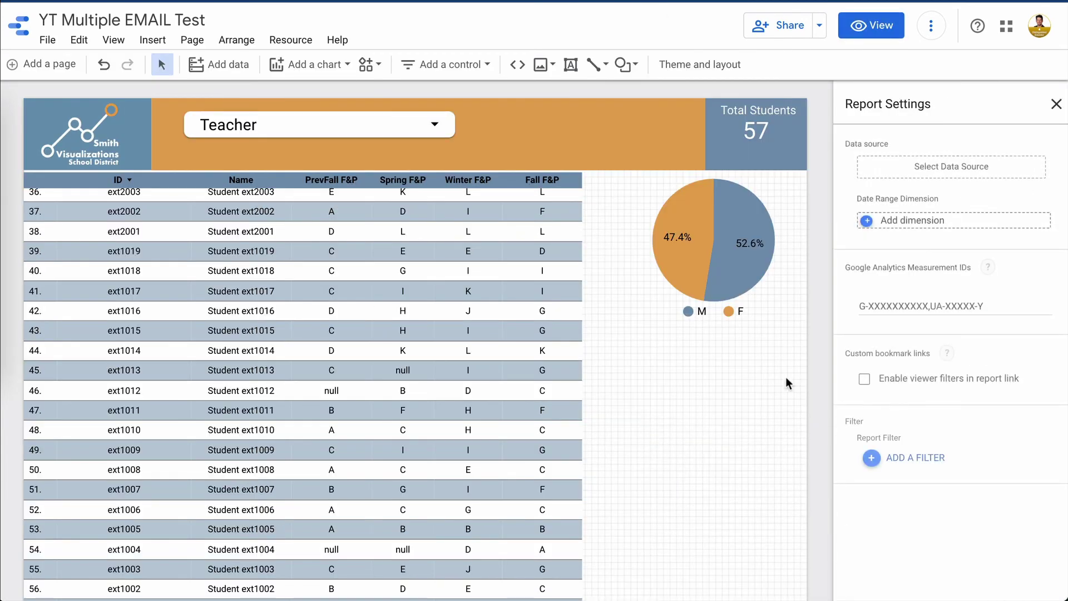
left_click(915, 459)
left_click(903, 143)
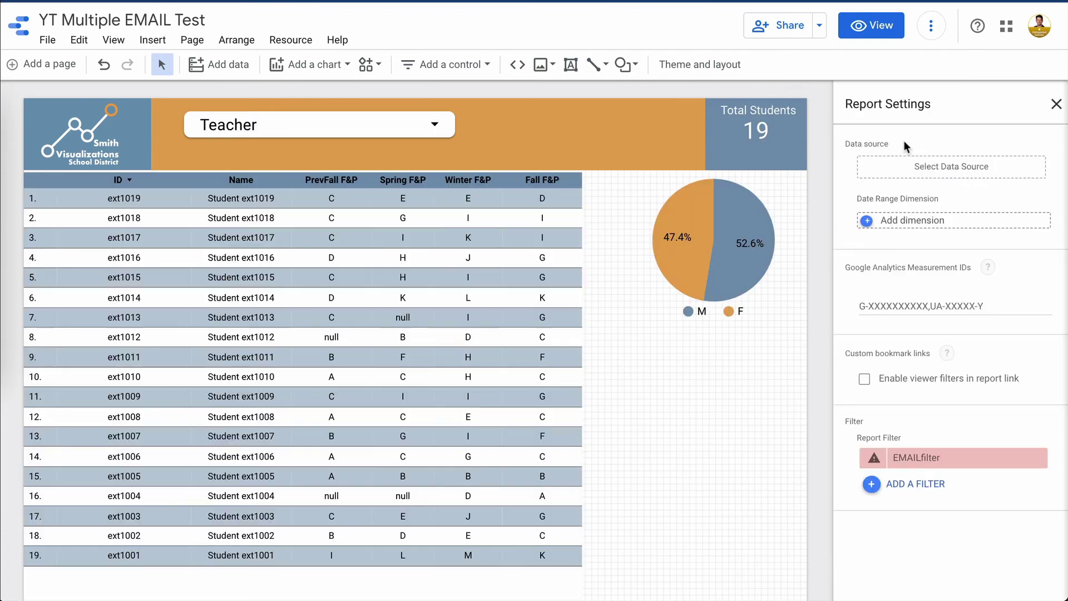
Preview the filtered report in view mode and check the Teacher dropdown's options
left_click(866, 26)
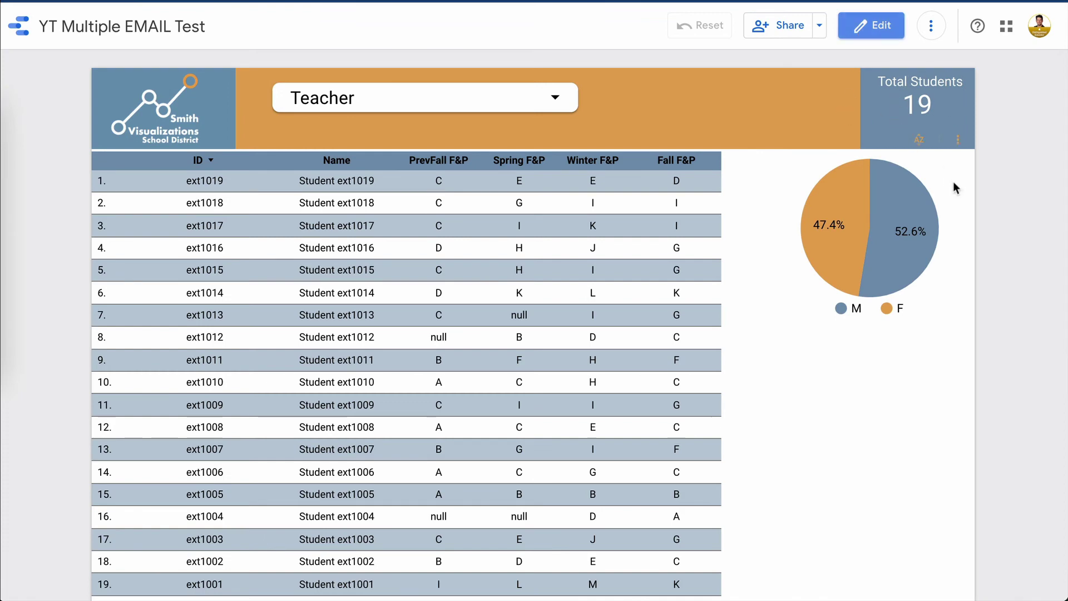
scroll(799, 433, "down", 3)
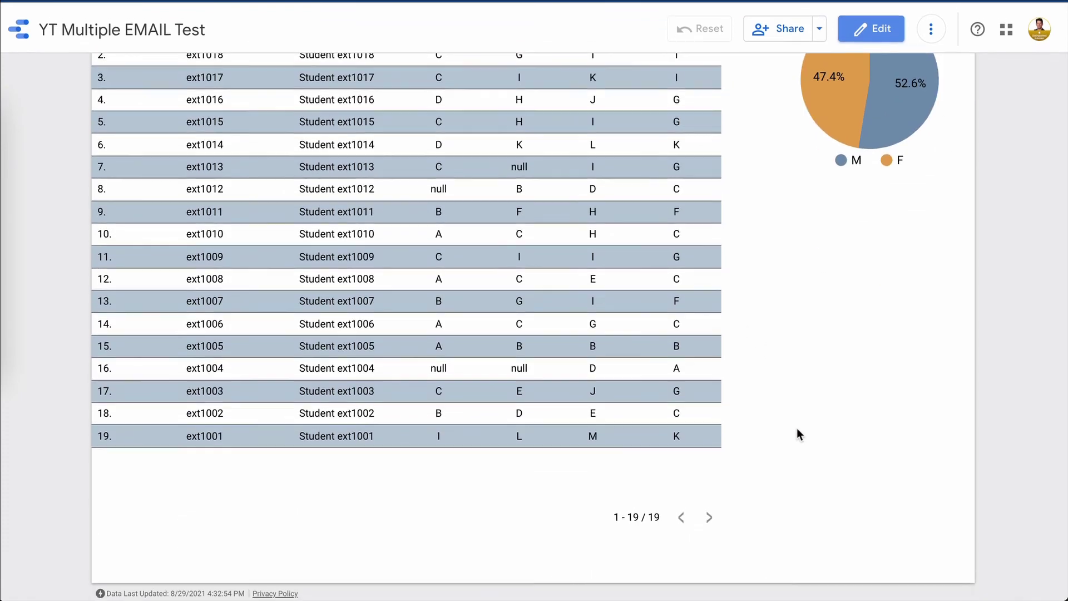
scroll(797, 428, "up", 2)
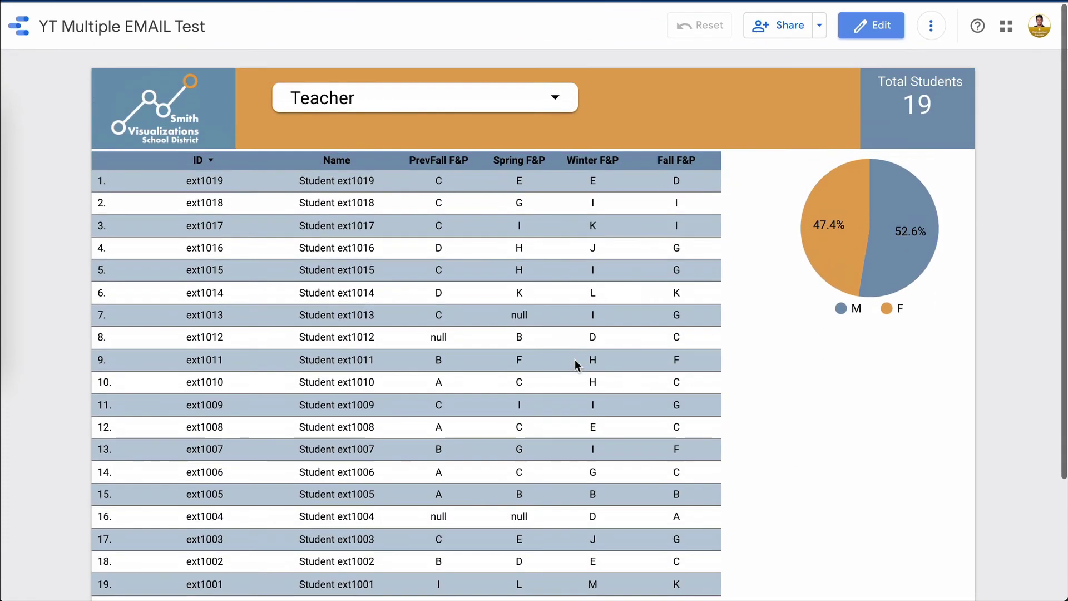
left_click(552, 97)
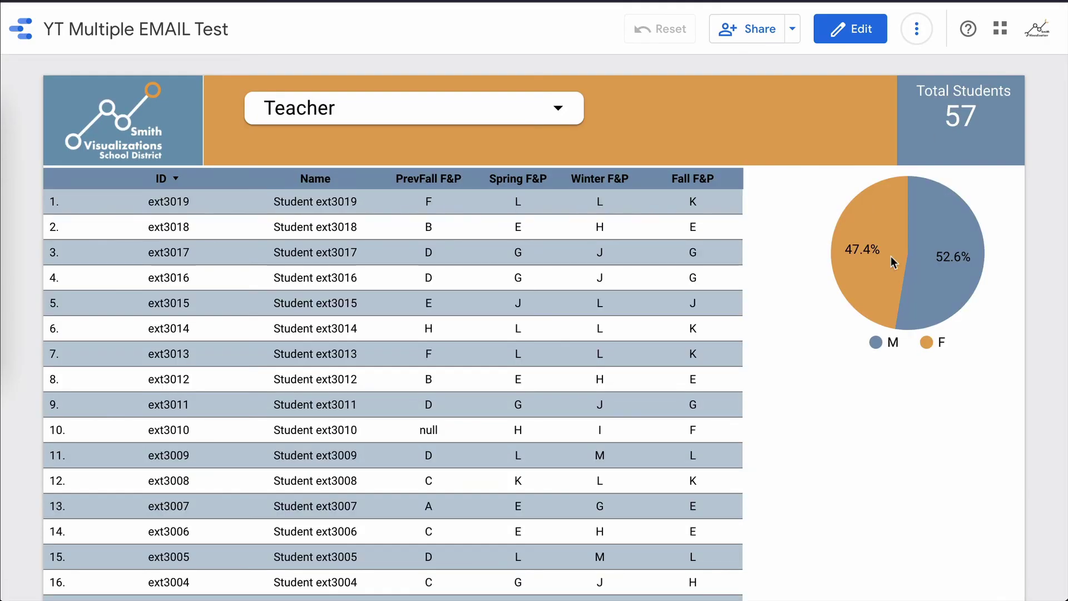
Confirm the Teacher dropdown offers TEACHER 1–3 to this viewer, then close it
scroll(924, 552, "down", 3)
scroll(923, 552, "up", 3)
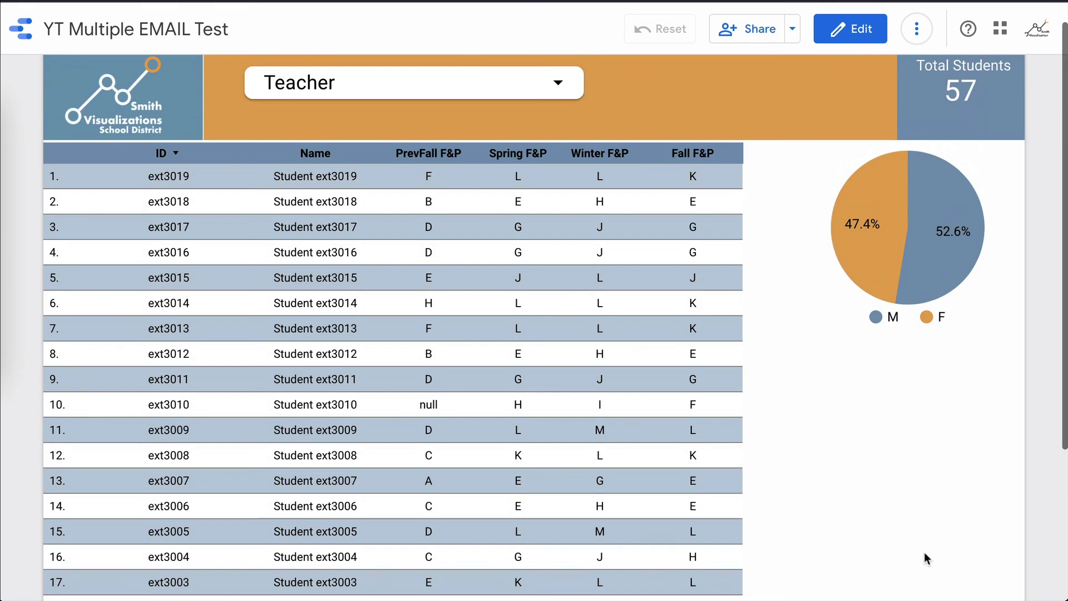
left_click(561, 80)
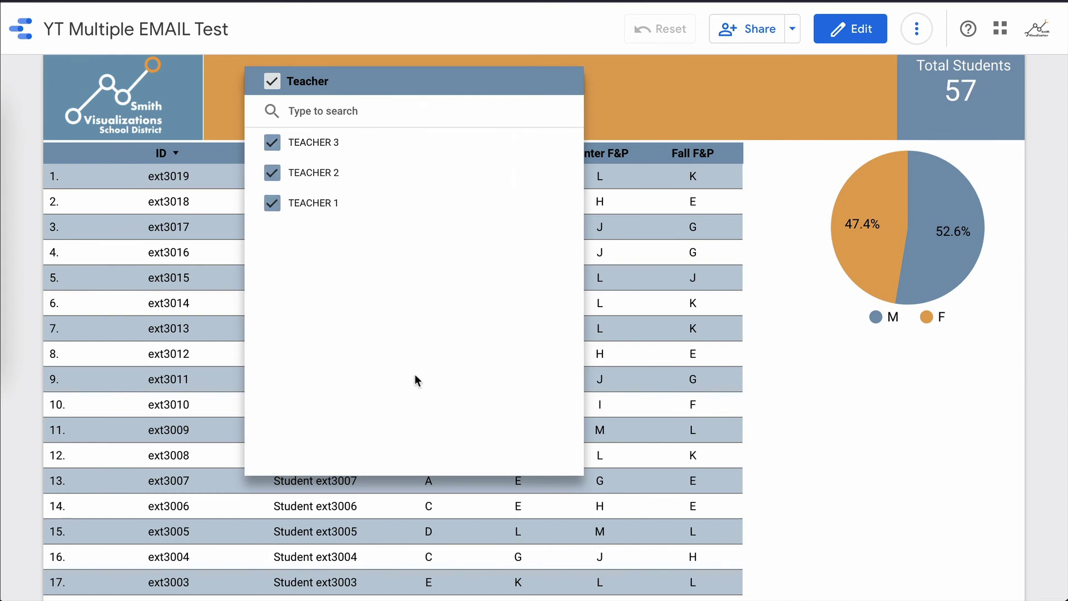
left_click(908, 465)
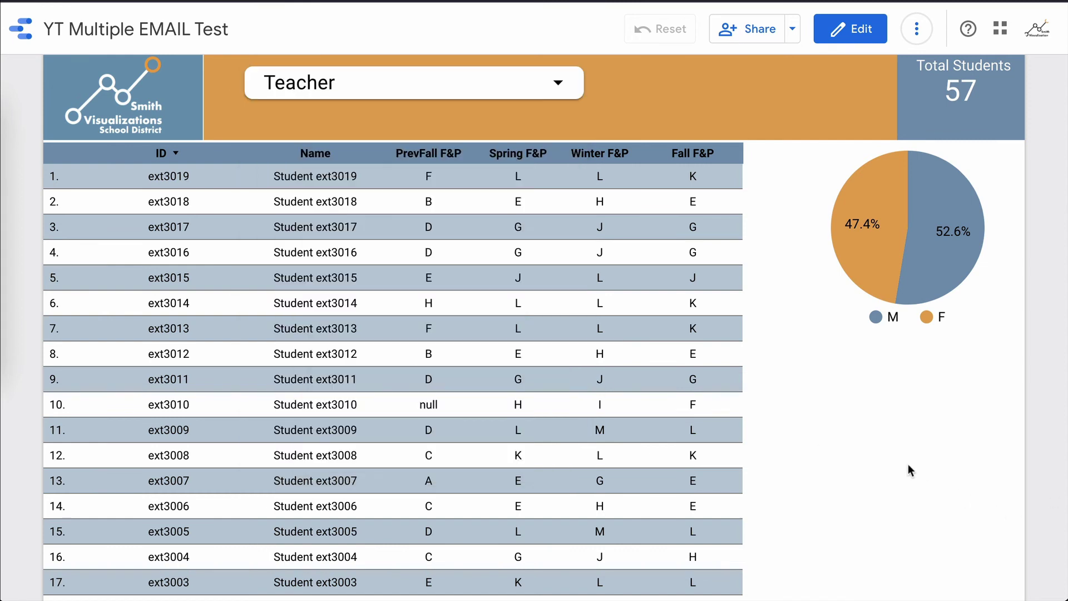
Scroll through the report's 57 students, then move to the YT Multiple EMAIL Example spreadsheet
scroll(908, 465, "up", 1)
scroll(908, 471, "down", 1)
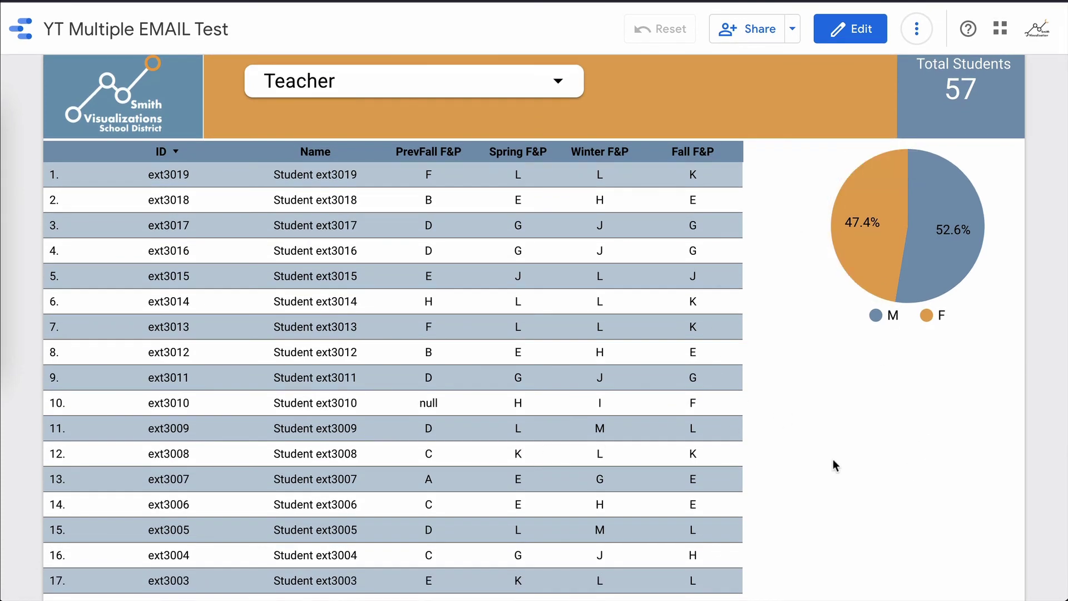
scroll(833, 460, "up", 1)
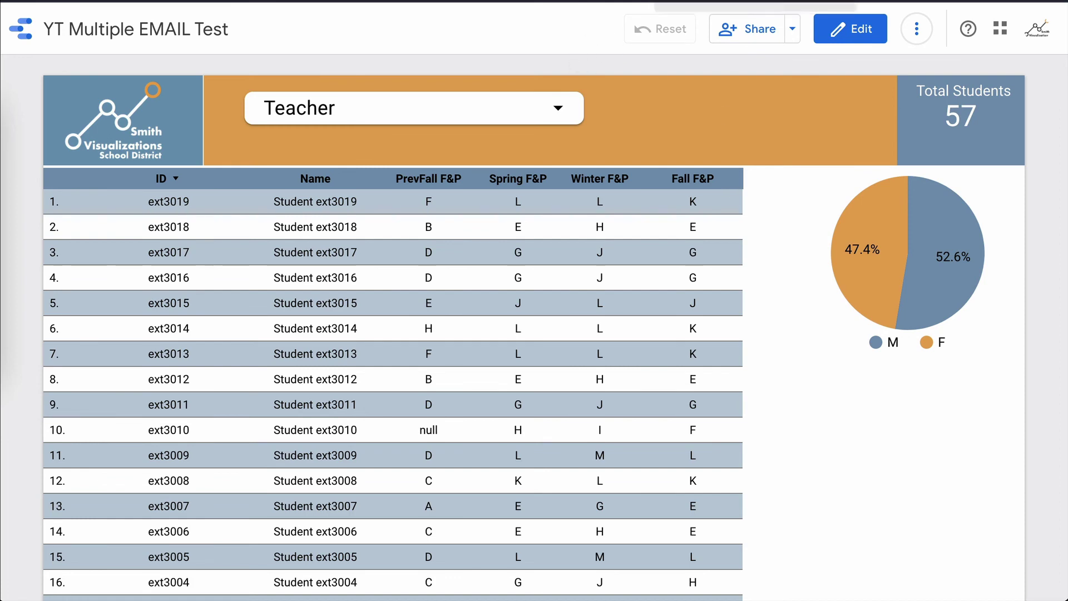
key("ctrl+Tab")
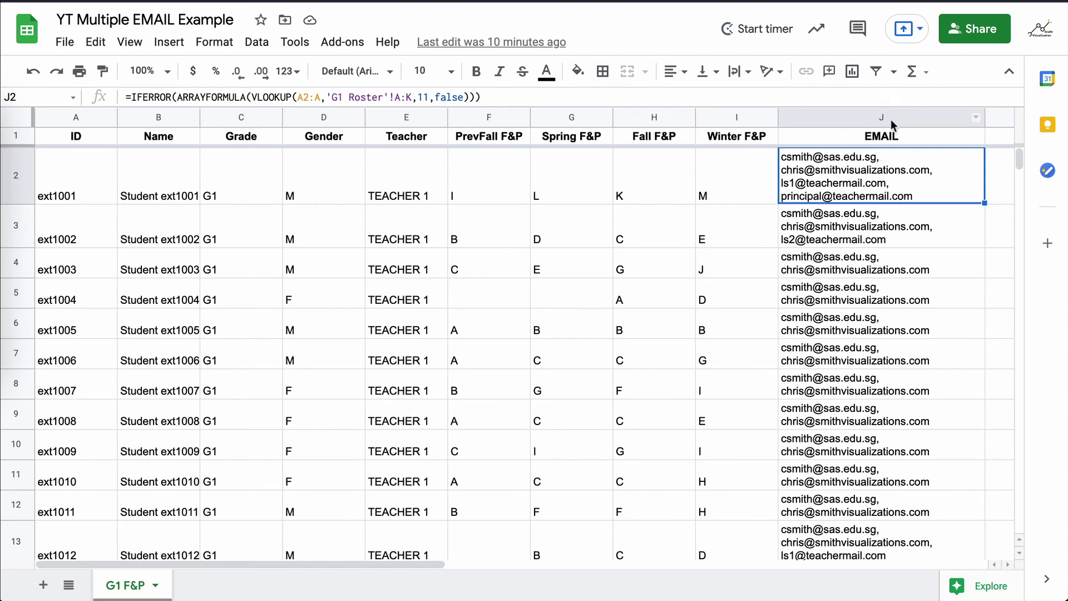
Select the EMAIL column J and inspect the comma-separated allowed viewers, including cell J30
left_click(890, 119)
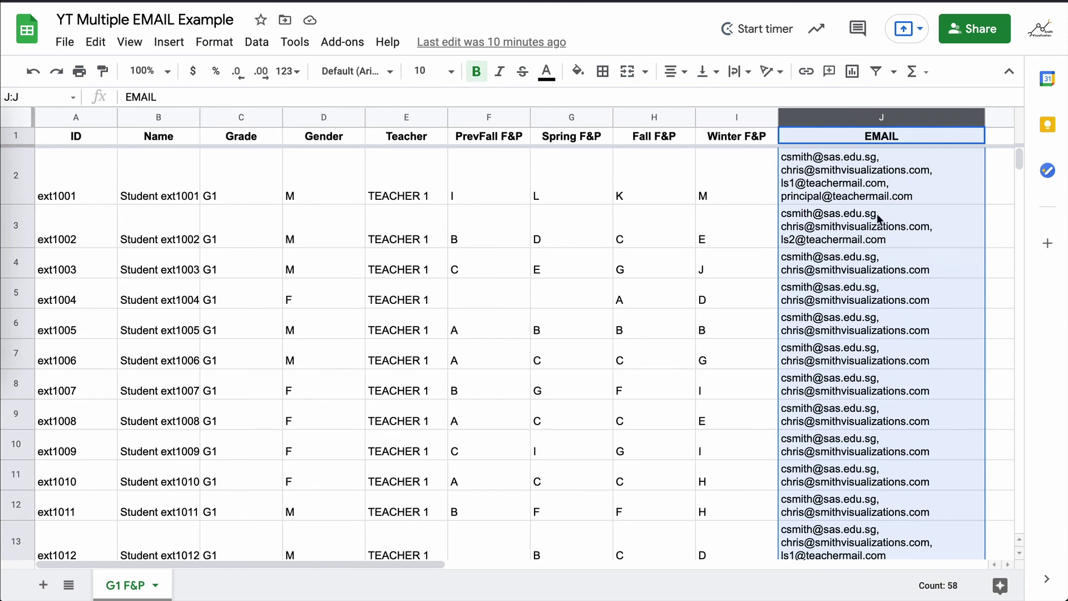
scroll(875, 283, "down", 1)
scroll(876, 283, "down", 2)
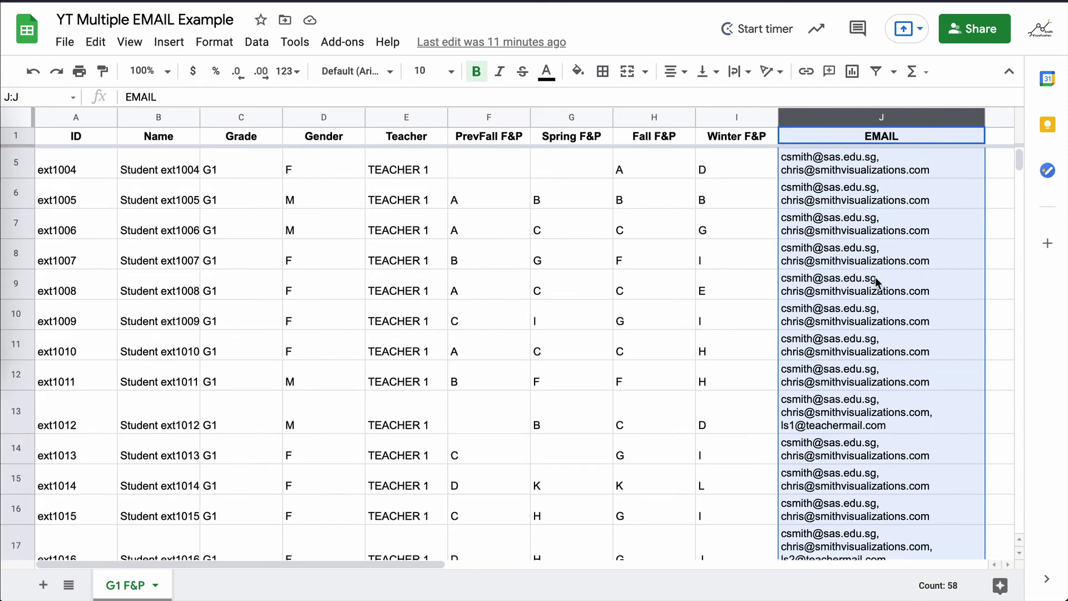
scroll(876, 276, "down", 2)
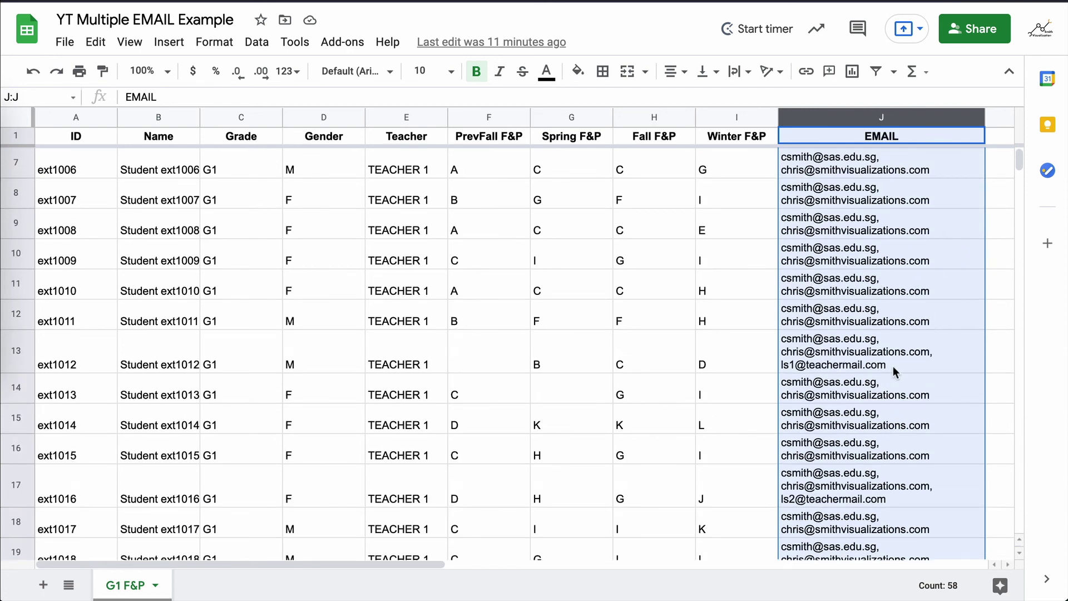
scroll(889, 427, "down", 13)
scroll(889, 431, "down", 3)
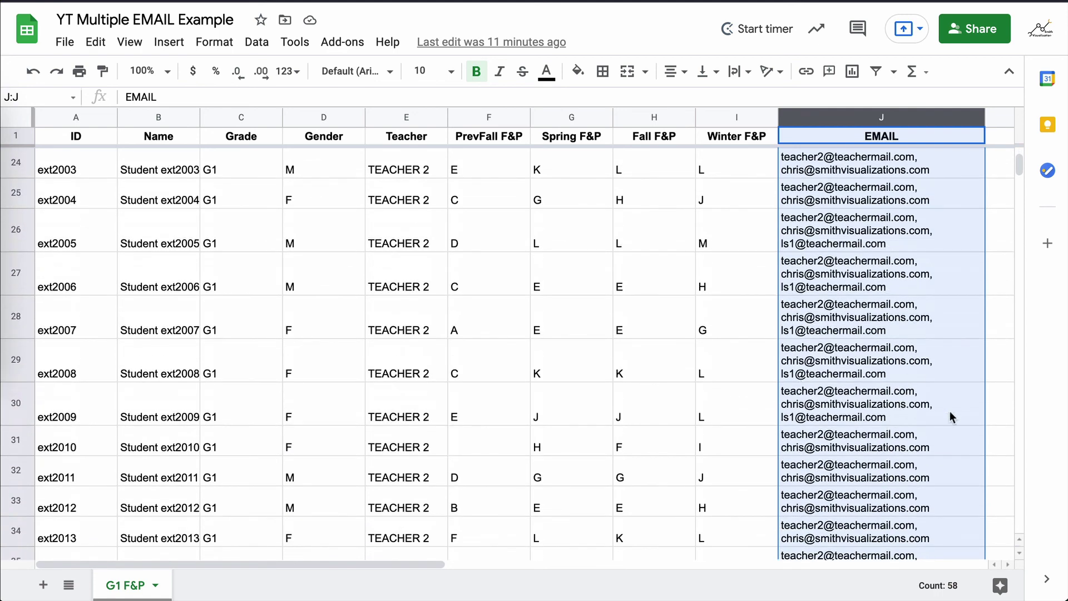
left_click(950, 416)
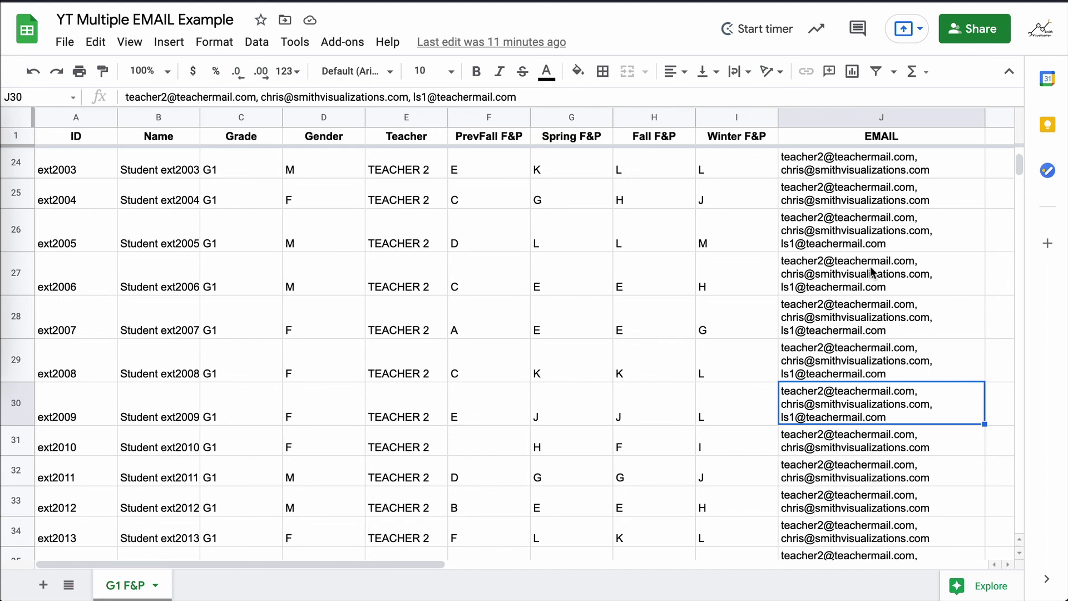
scroll(872, 272, "up", 7)
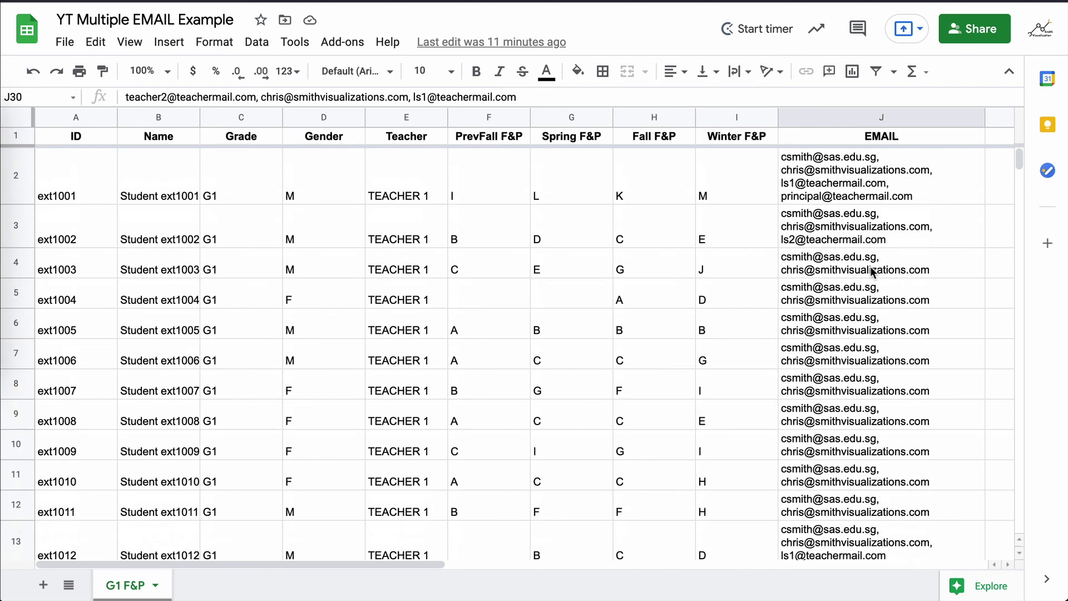